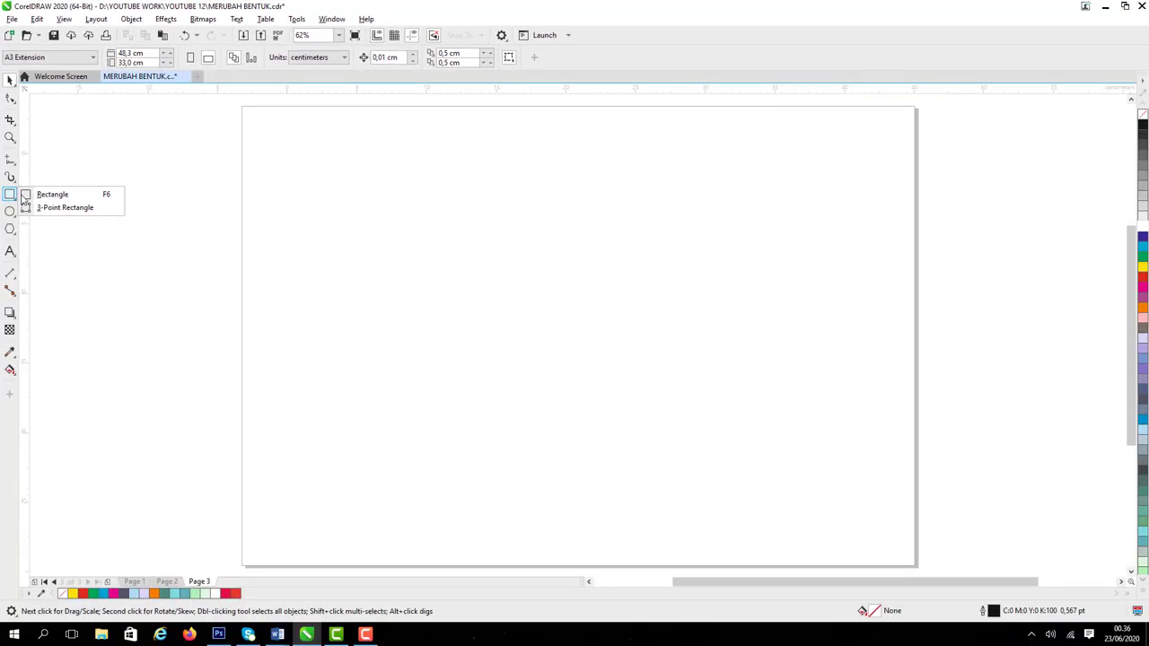
- Draw a rectangle near the page's upper-left corner and set its size to 10 cm wide by 10 cm high
{"action": "left_click", "coordinate": [42, 197]}
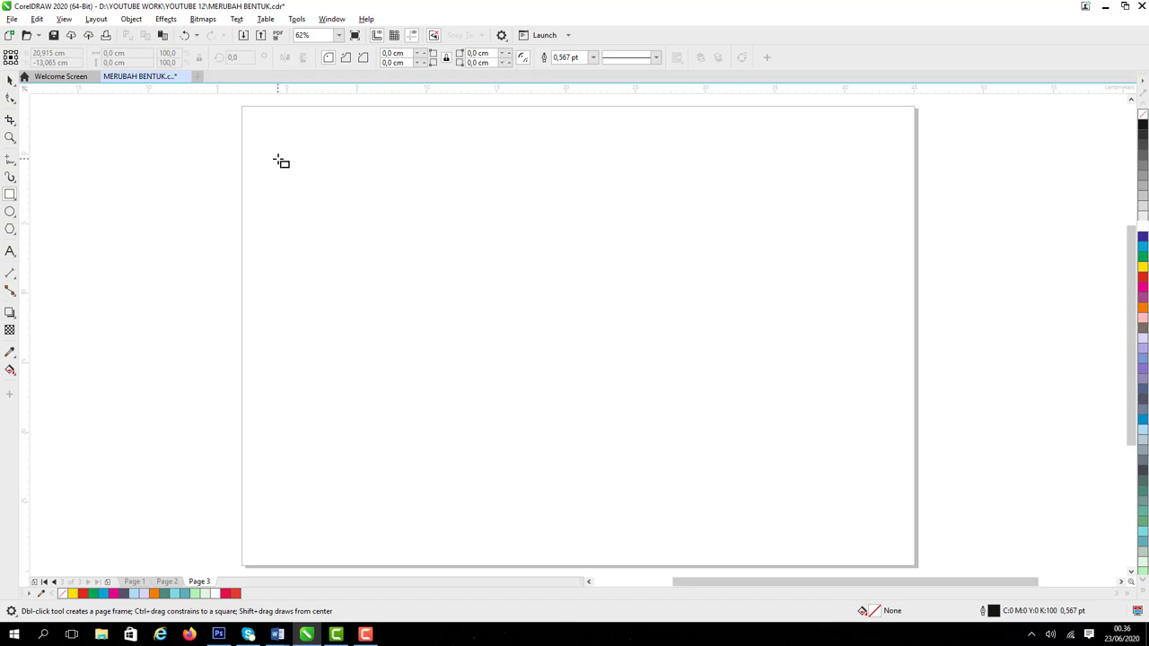
{"action": "left_click_drag", "start_coordinate": [277, 159], "coordinate": [384, 269]}
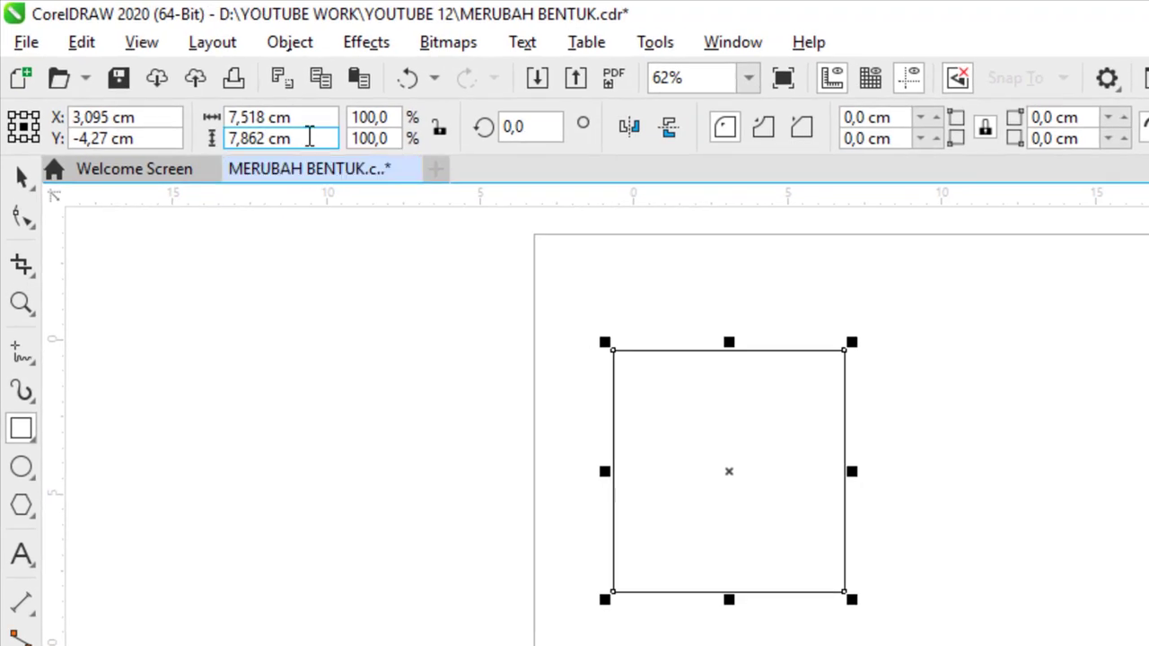
{"action": "left_click", "coordinate": [308, 119]}
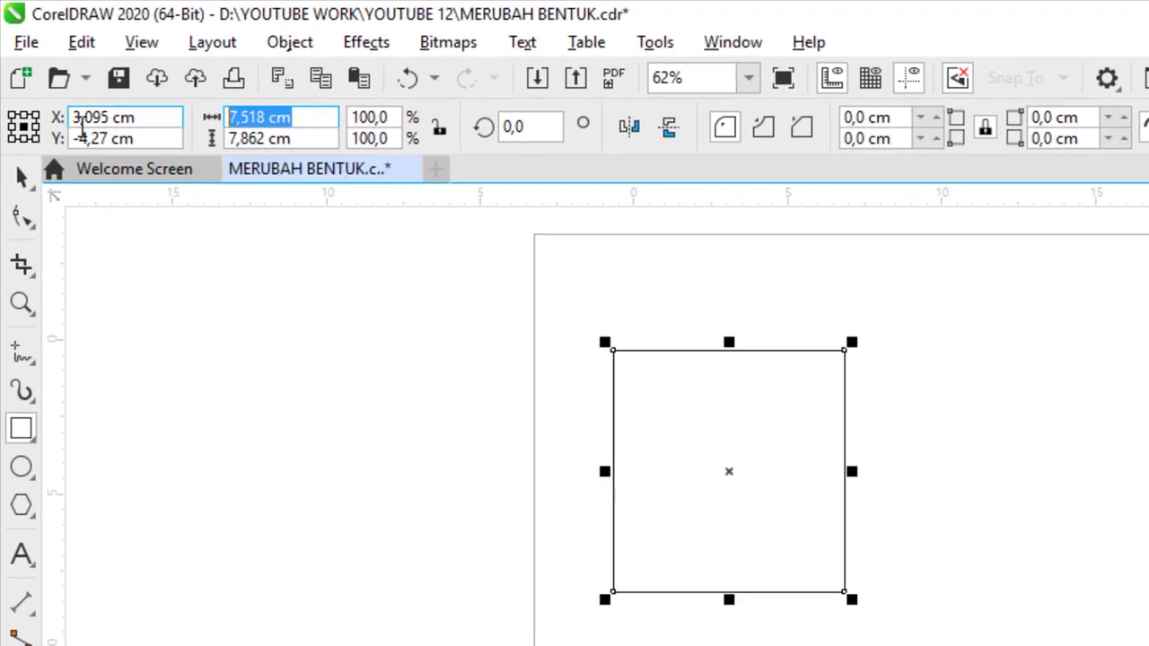
{"action": "type", "text": "10"}
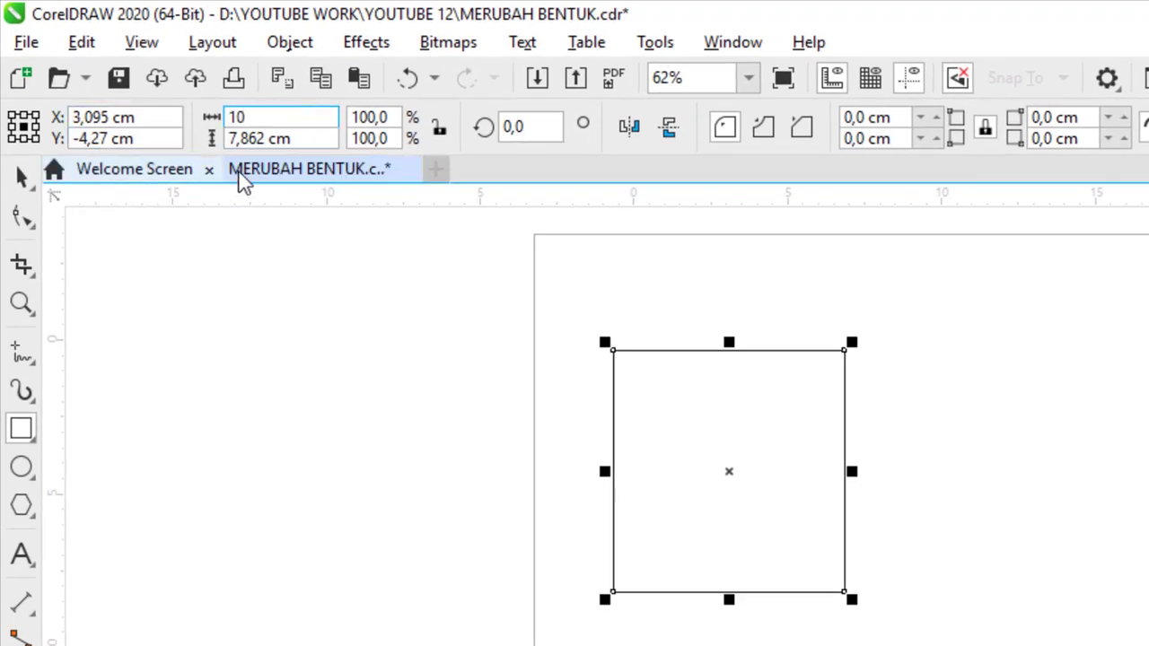
{"action": "key", "text": "Tab"}
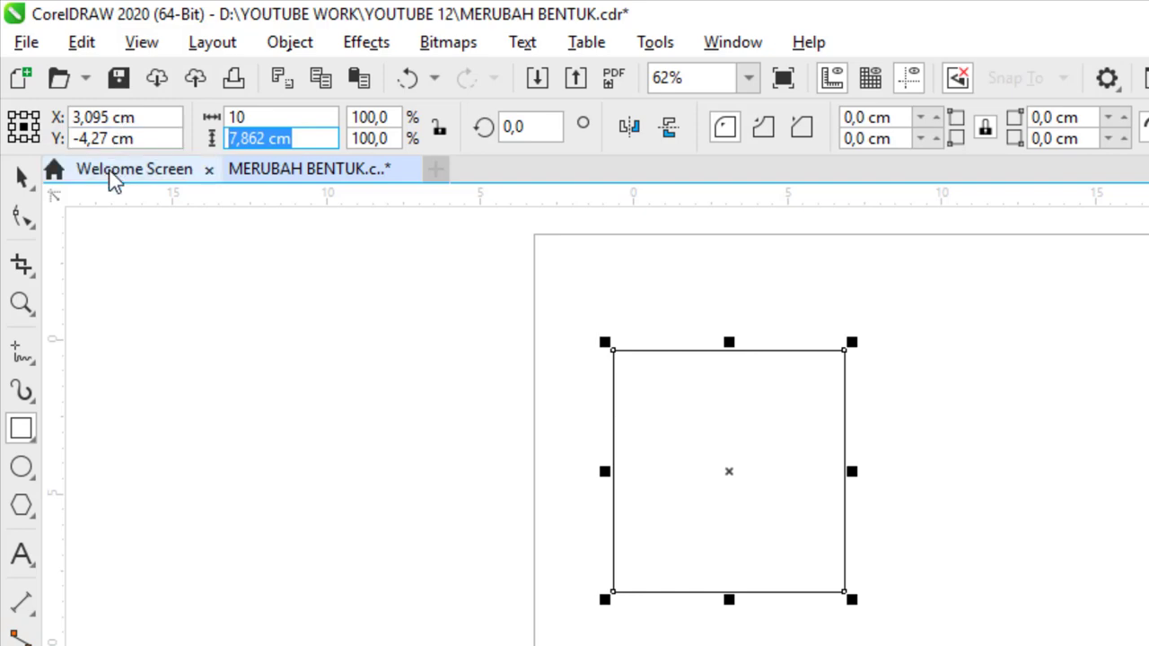
{"action": "type", "text": "1"}
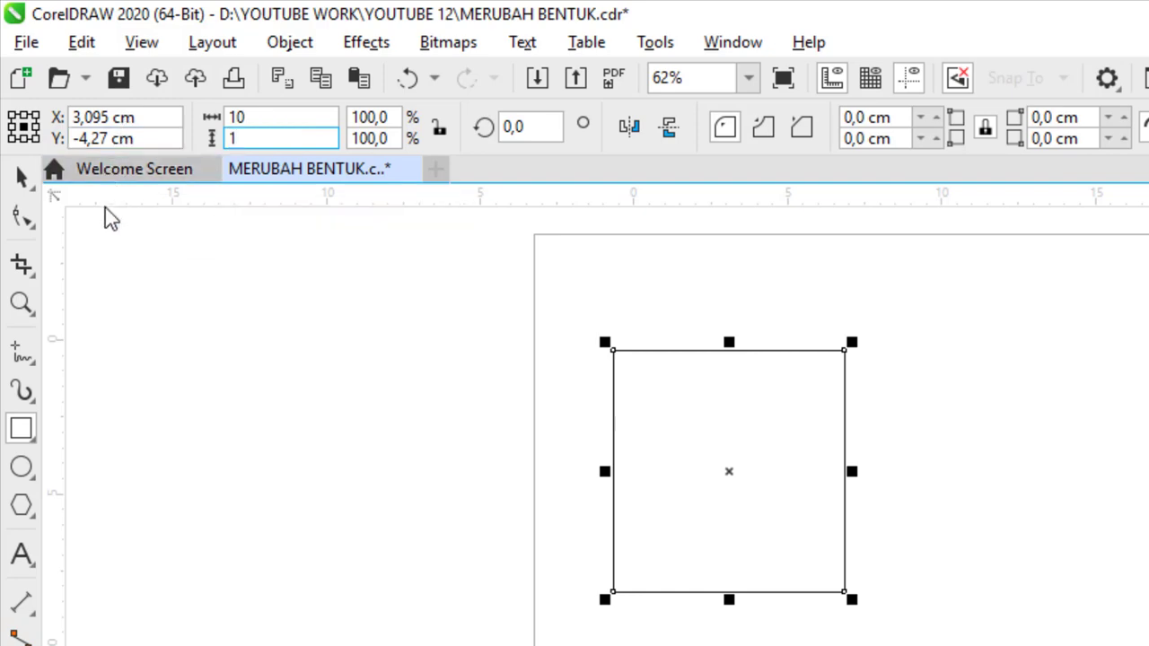
{"action": "type", "text": "0"}
{"action": "key", "text": "Return"}
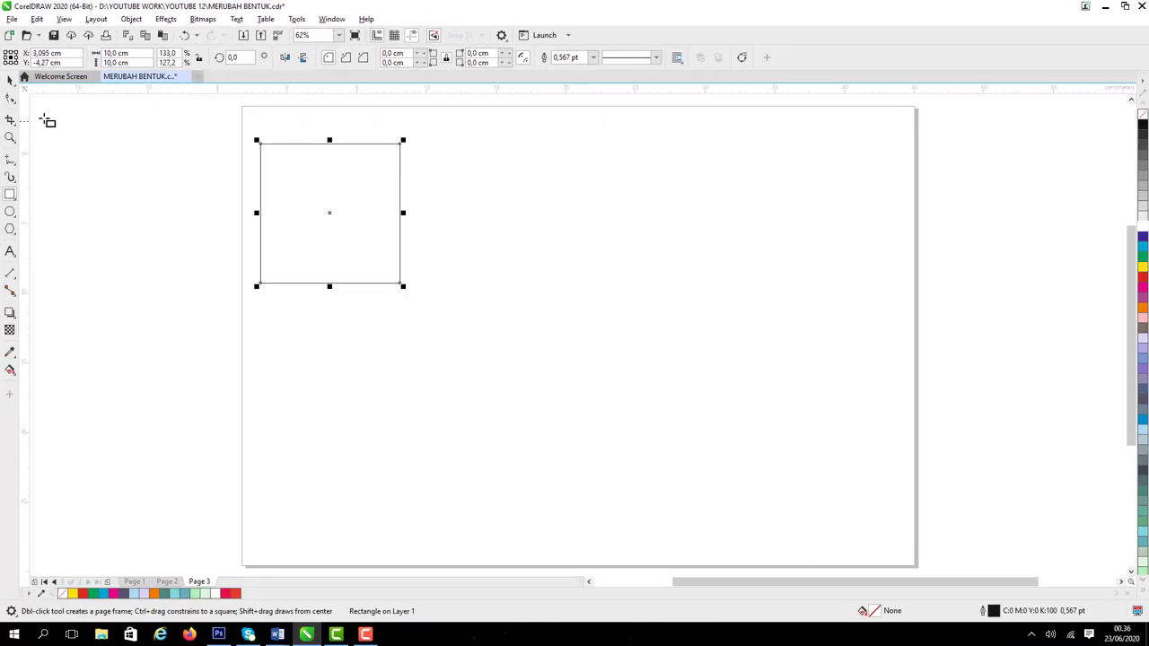
- Shift the square slightly up and to the right, and place a duplicate of it beside it on the right
{"action": "left_click", "coordinate": [9, 82]}
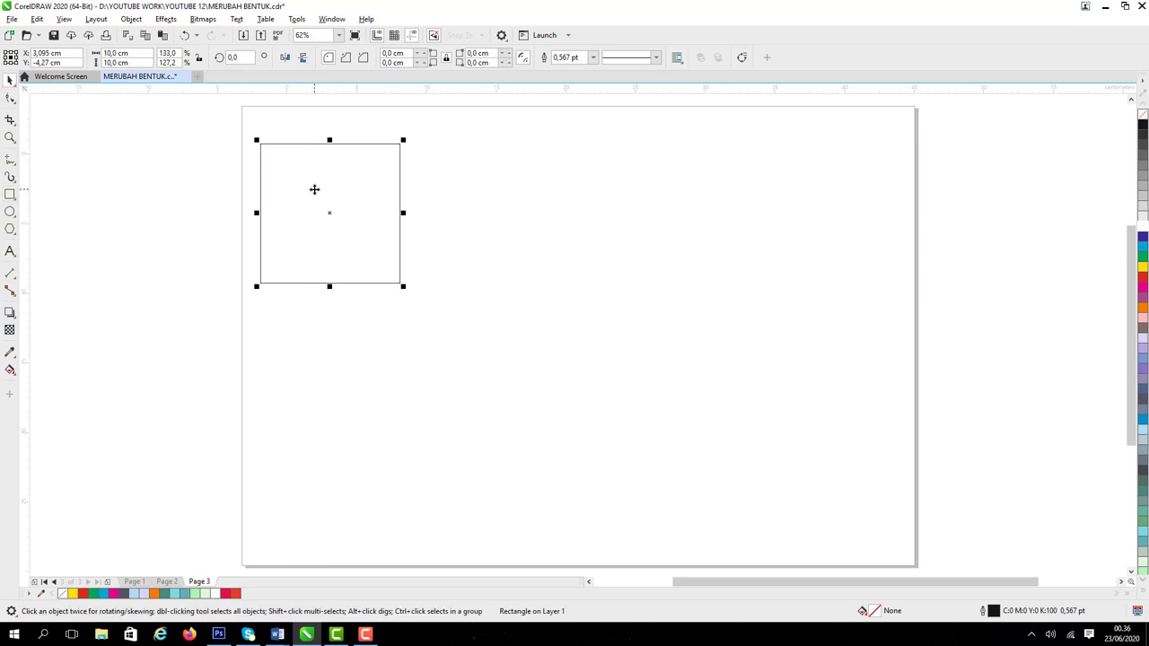
{"action": "left_click_drag", "start_coordinate": [317, 197], "coordinate": [339, 185]}
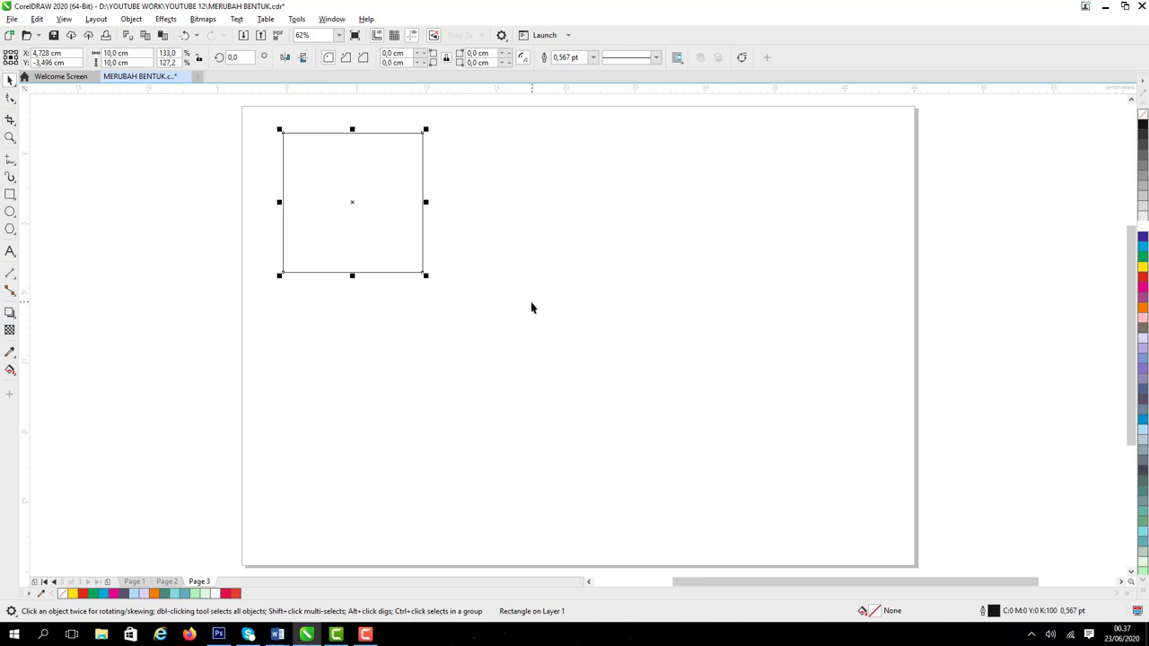
{"action": "key", "text": "ctrl+d"}
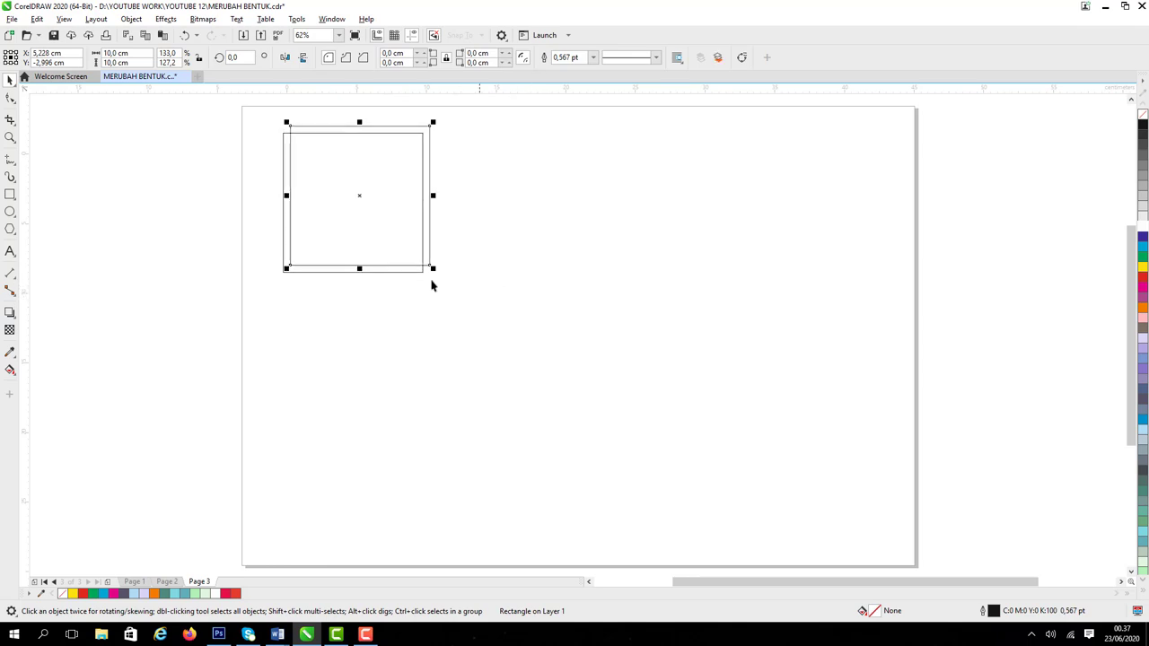
{"action": "left_click_drag", "start_coordinate": [356, 200], "coordinate": [537, 212]}
{"action": "left_click", "coordinate": [682, 235]}
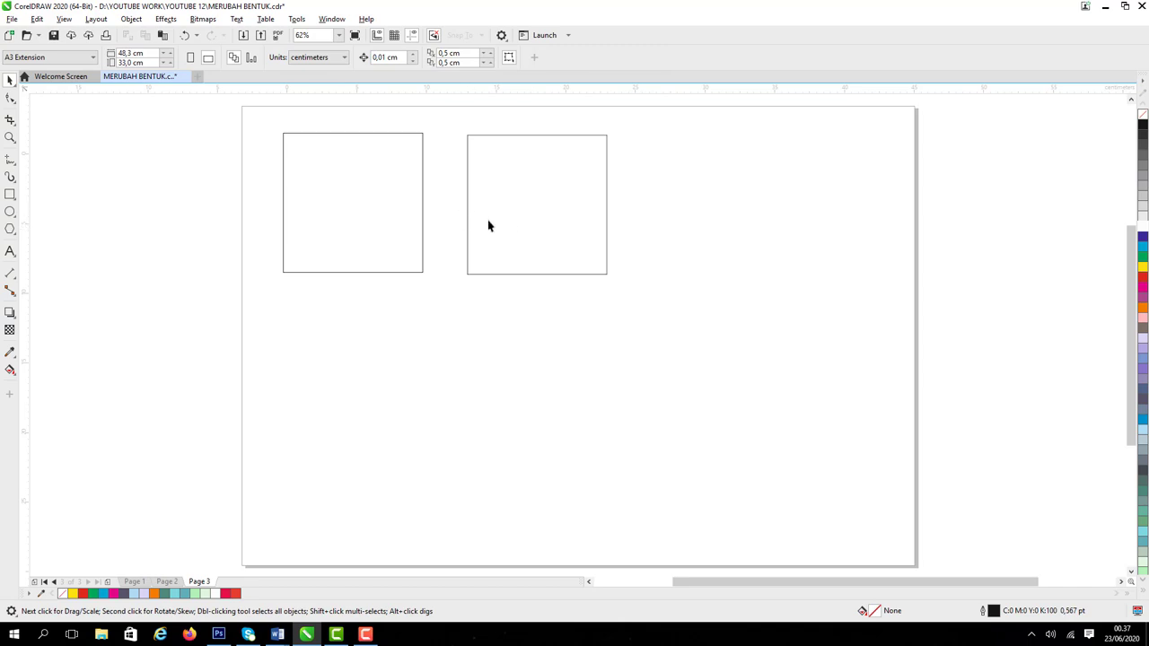
{"action": "left_click", "coordinate": [501, 226]}
{"action": "left_click", "coordinate": [713, 255]}
{"action": "left_click", "coordinate": [514, 164]}
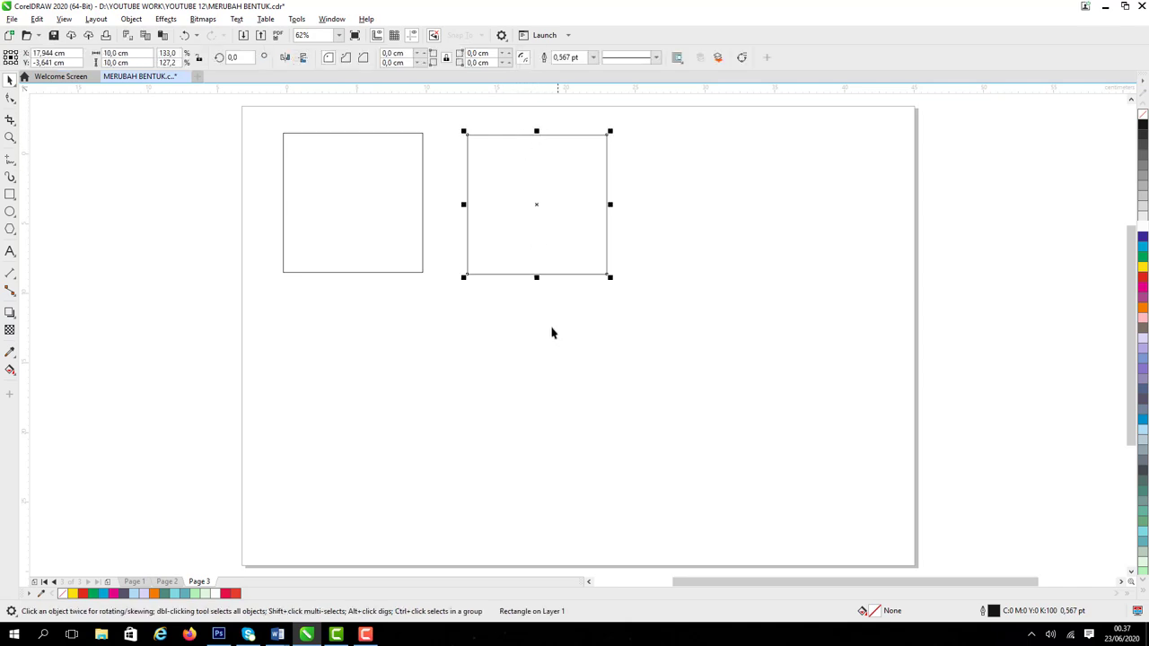
{"action": "left_click", "coordinate": [700, 241]}
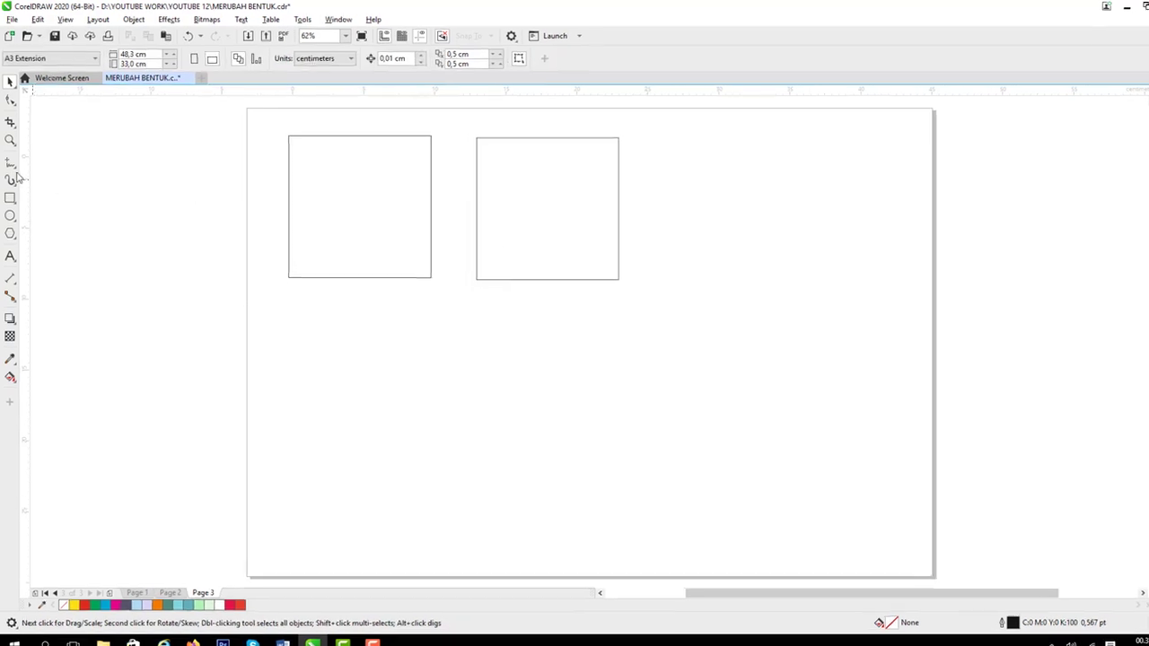
- Set the ruler origin at the upper-left corner of the duplicated square
{"action": "key", "text": "z"}
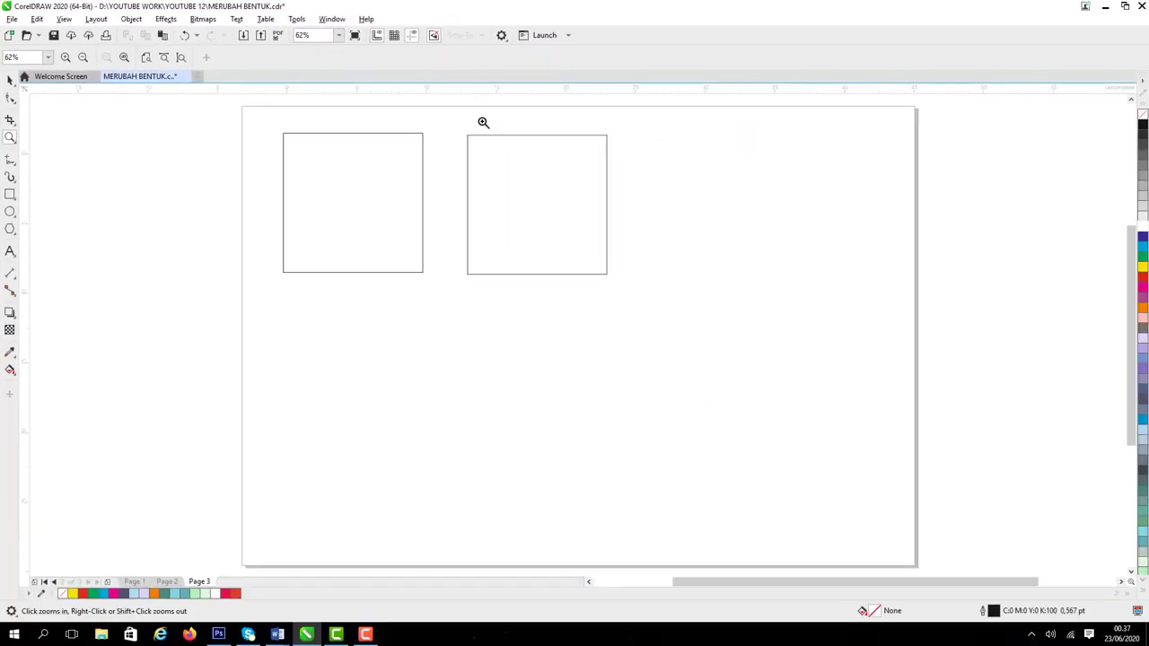
{"action": "left_click_drag", "start_coordinate": [570, 157], "coordinate": [860, 382]}
{"action": "left_click_drag", "start_coordinate": [656, 290], "coordinate": [651, 297]}
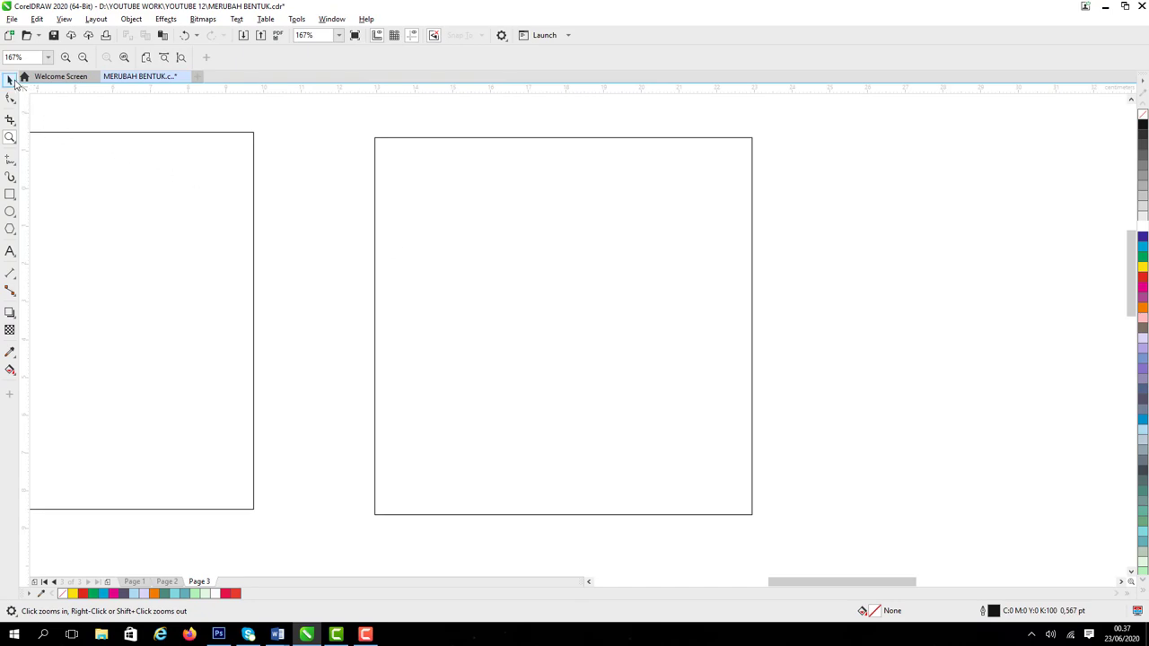
{"action": "left_click", "coordinate": [10, 80]}
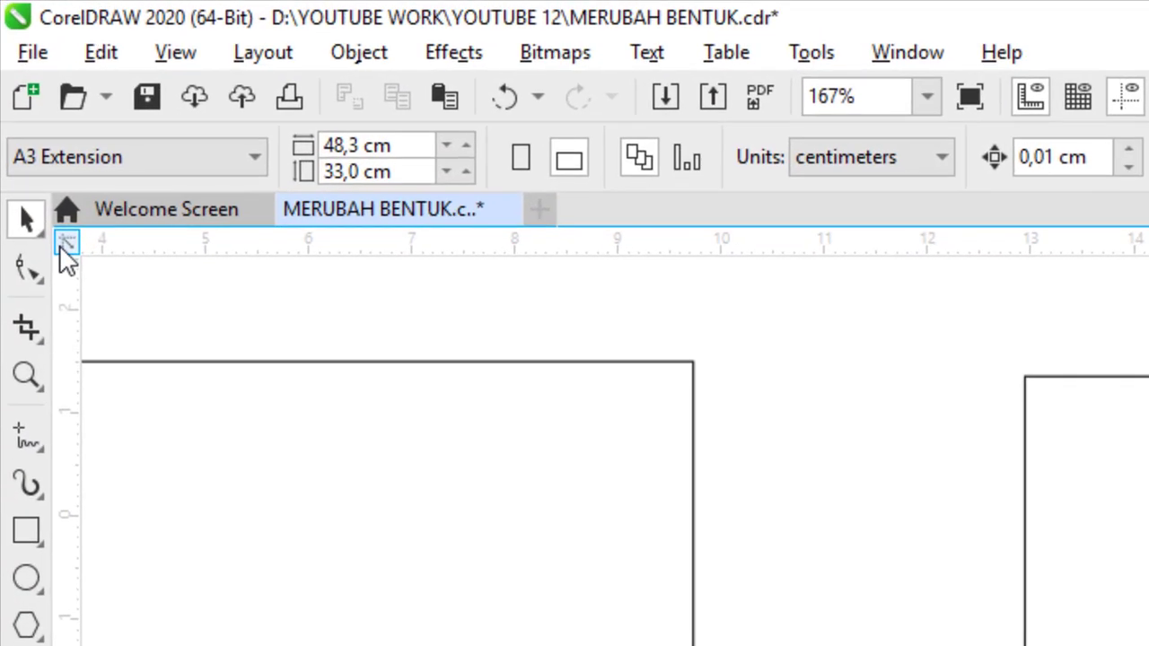
{"action": "left_click_drag", "start_coordinate": [62, 251], "coordinate": [996, 383]}
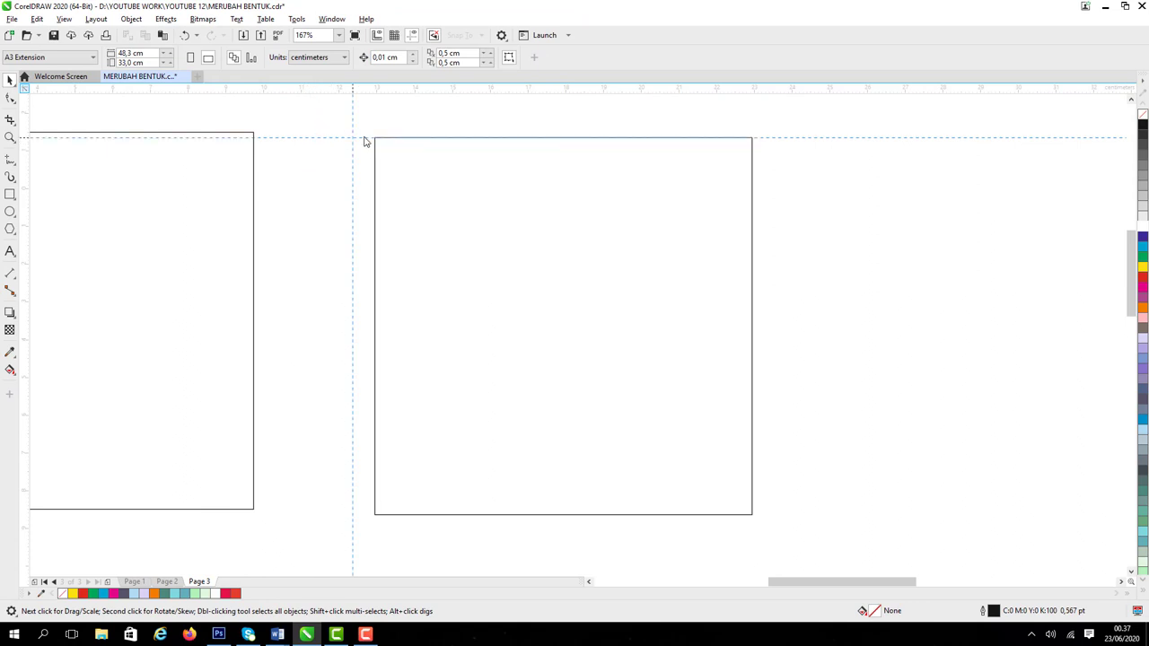
{"action": "left_click_drag", "start_coordinate": [366, 141], "coordinate": [376, 144]}
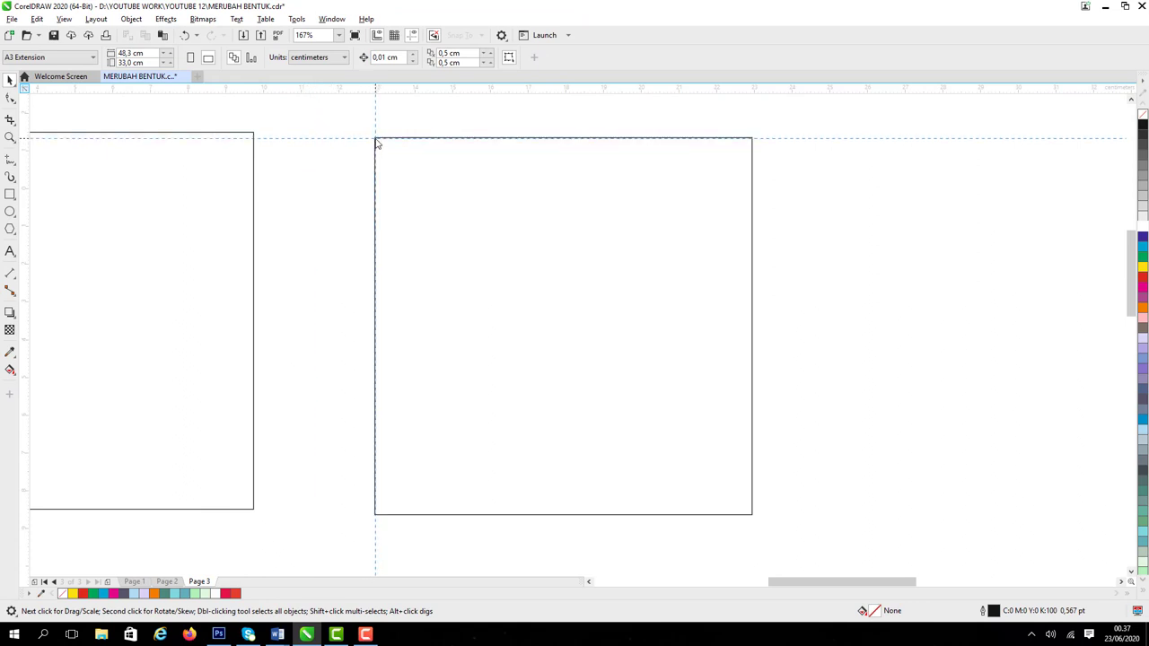
{"action": "left_click_drag", "start_coordinate": [377, 142], "coordinate": [374, 139]}
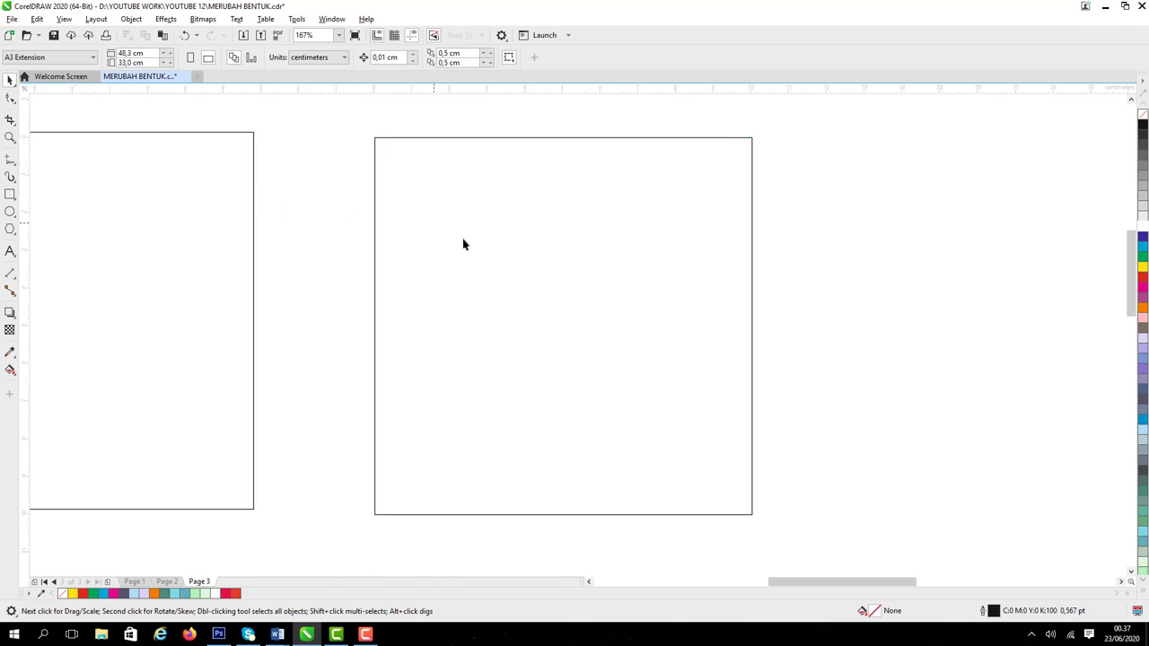
- Add three vertical guidelines across the duplicated square at about 5 cm, 4 cm and 6 cm from its left edge
{"action": "left_click", "coordinate": [9, 137]}
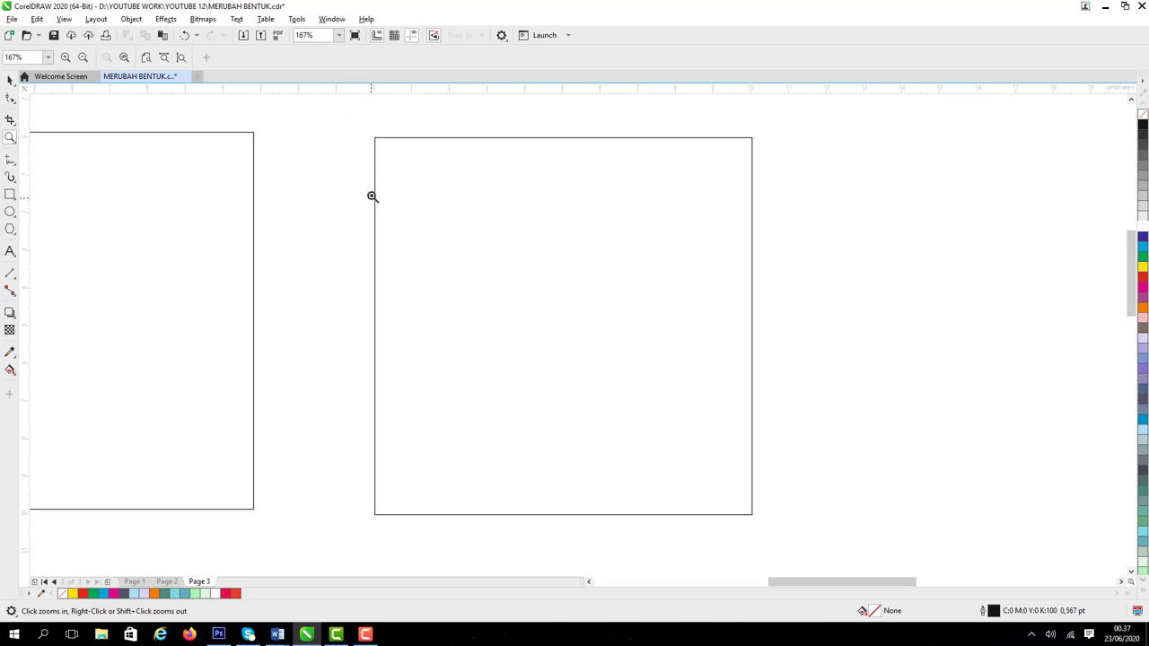
{"action": "left_click_drag", "start_coordinate": [311, 120], "coordinate": [856, 320]}
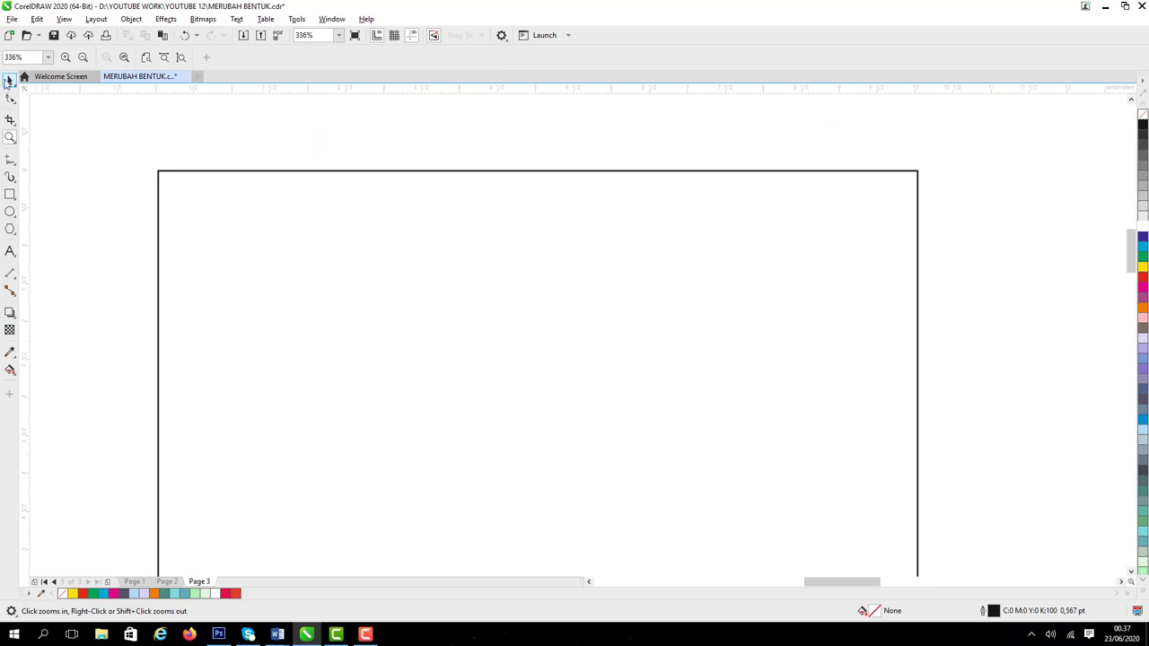
{"action": "left_click", "coordinate": [7, 81]}
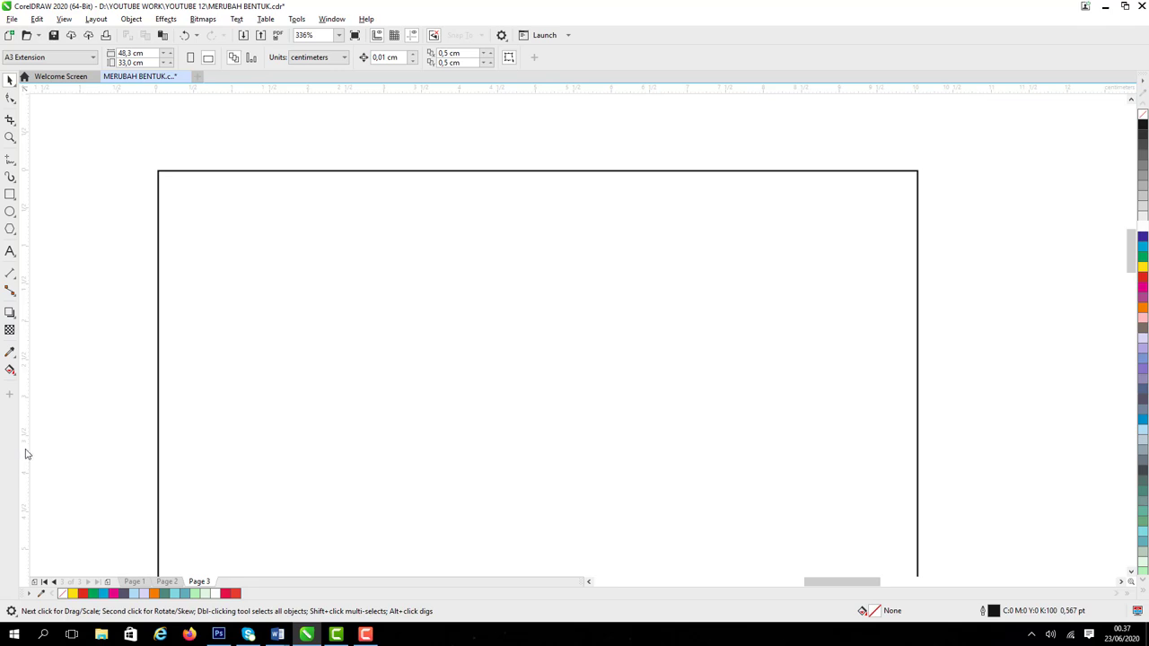
{"action": "left_click_drag", "start_coordinate": [104, 453], "coordinate": [230, 453]}
{"action": "left_click_drag", "start_coordinate": [520, 411], "coordinate": [535, 399]}
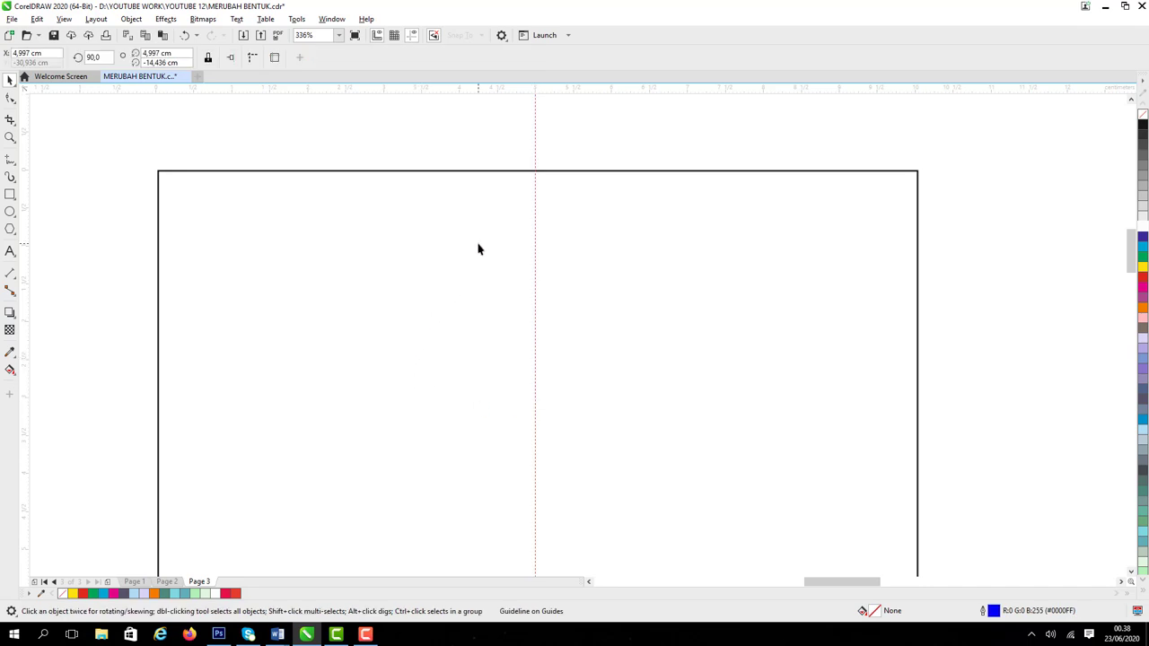
{"action": "left_click_drag", "start_coordinate": [24, 275], "coordinate": [461, 252]}
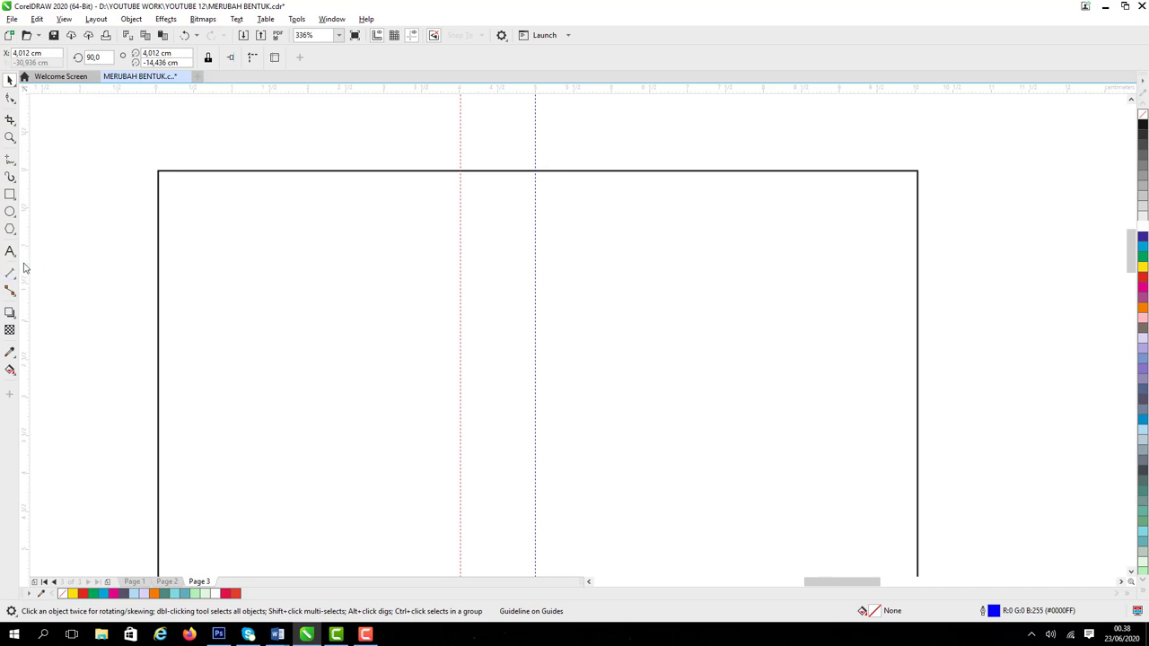
{"action": "left_click_drag", "start_coordinate": [536, 252], "coordinate": [611, 239]}
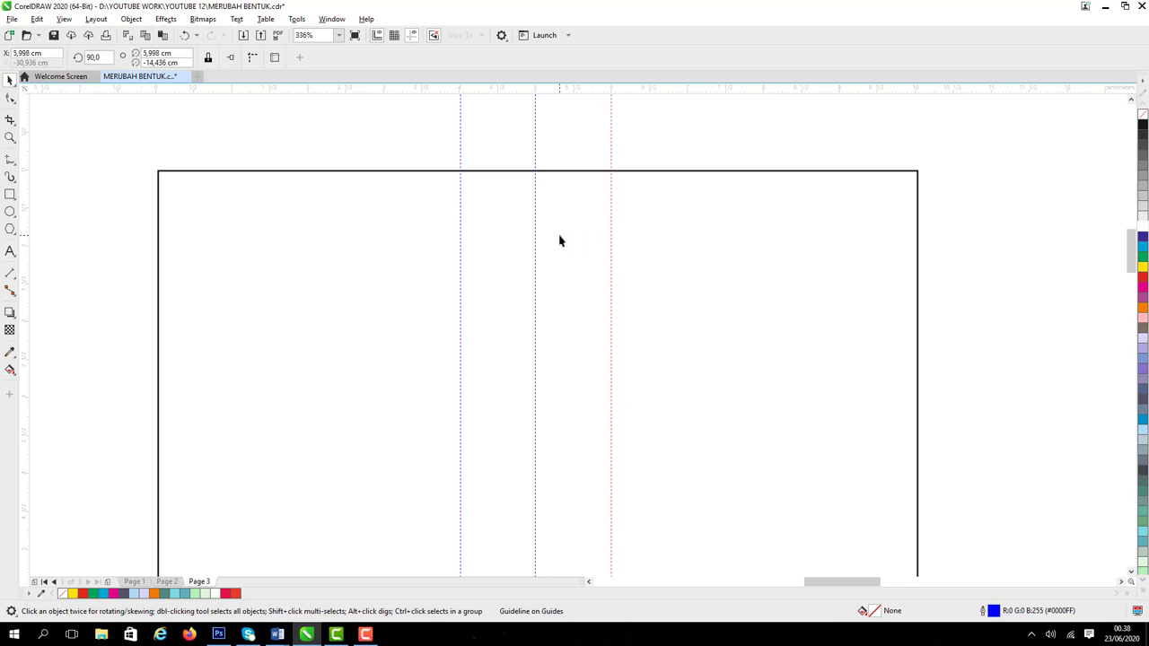
- Add three horizontal guidelines across the duplicated square at about 5 cm, 6 cm and 4 cm below its upper edge
{"action": "left_click", "coordinate": [1130, 572]}
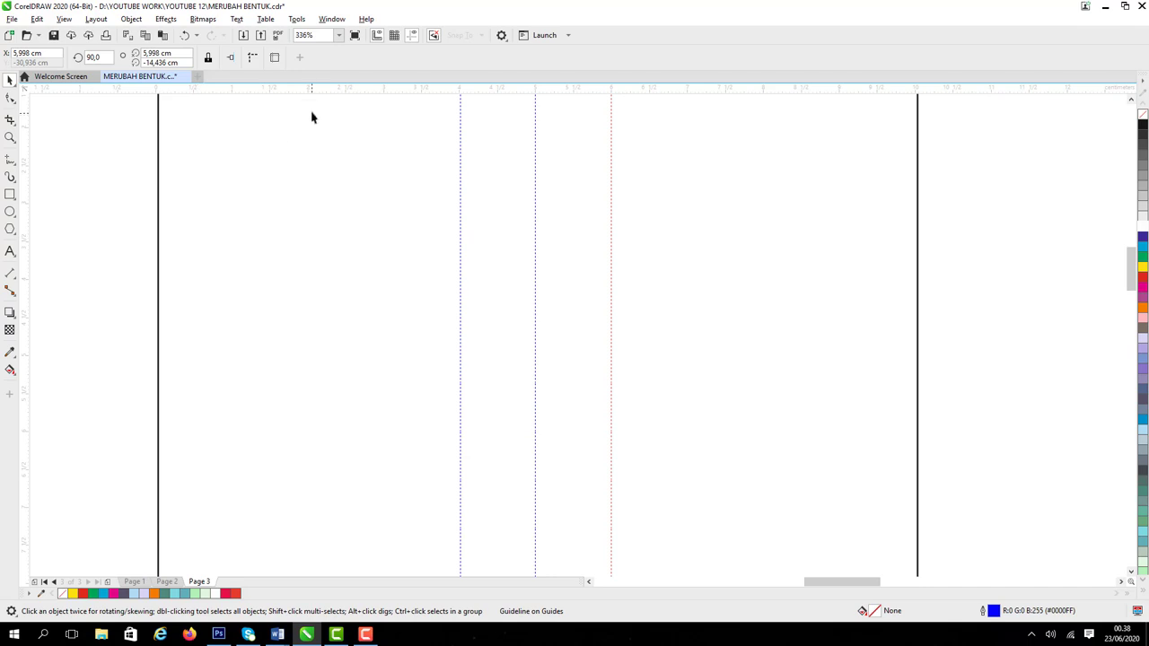
{"action": "left_click_drag", "start_coordinate": [321, 90], "coordinate": [322, 137]}
{"action": "left_click_drag", "start_coordinate": [305, 320], "coordinate": [308, 353]}
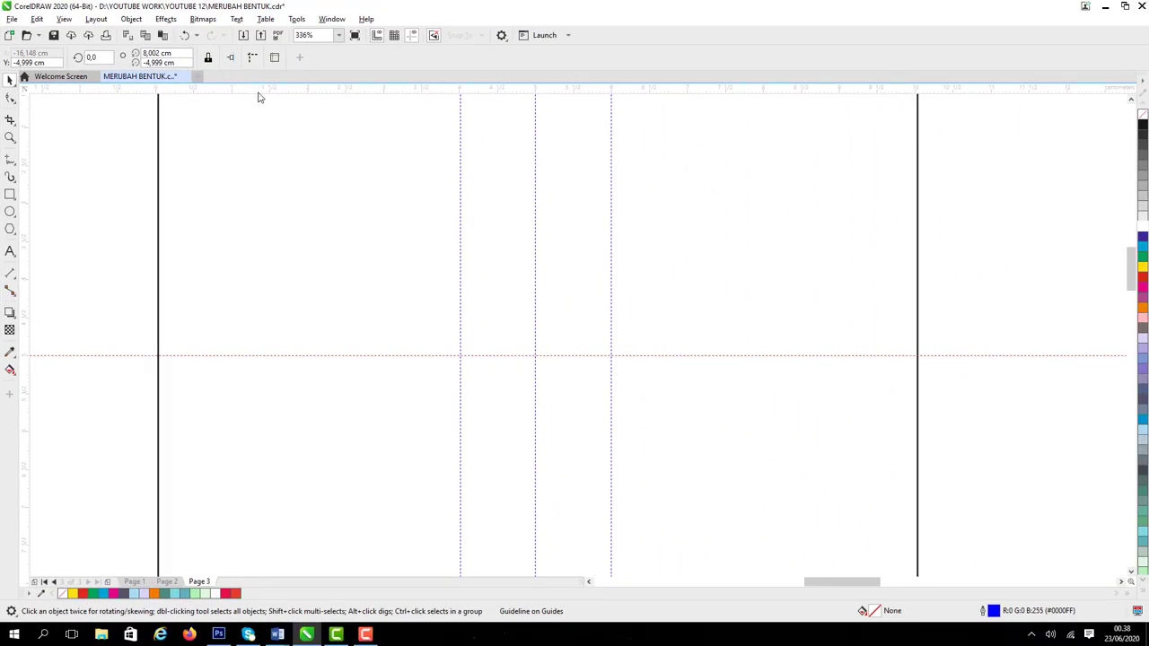
{"action": "left_click_drag", "start_coordinate": [248, 230], "coordinate": [278, 432]}
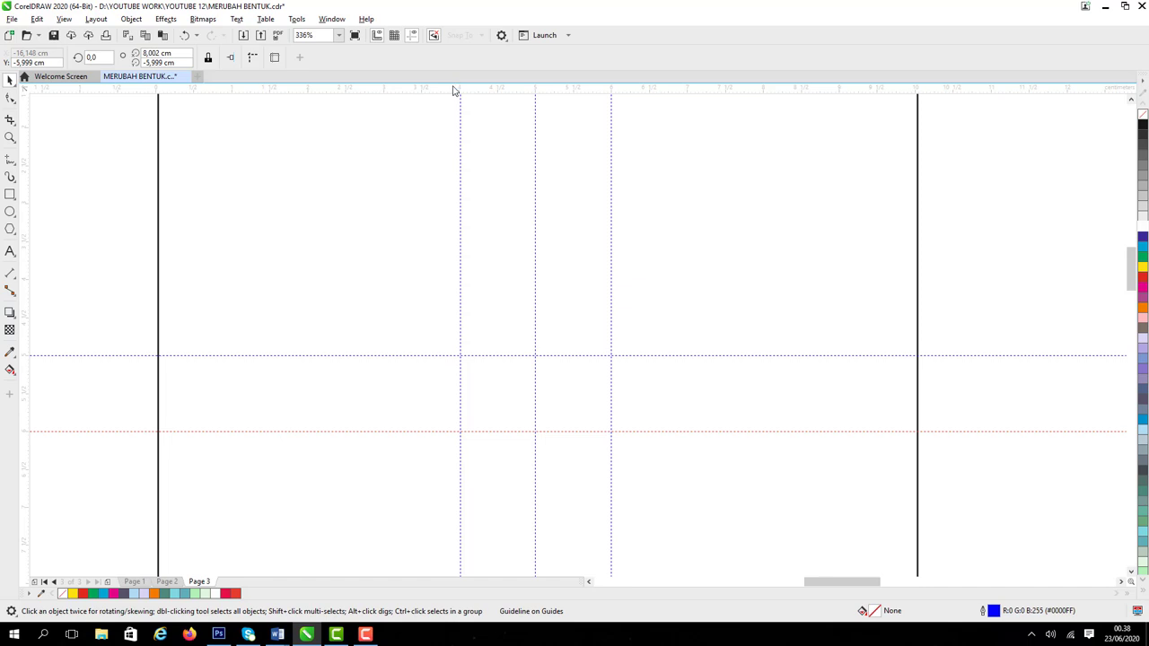
{"action": "left_click_drag", "start_coordinate": [454, 90], "coordinate": [446, 155]}
{"action": "left_click_drag", "start_coordinate": [422, 256], "coordinate": [422, 285]}
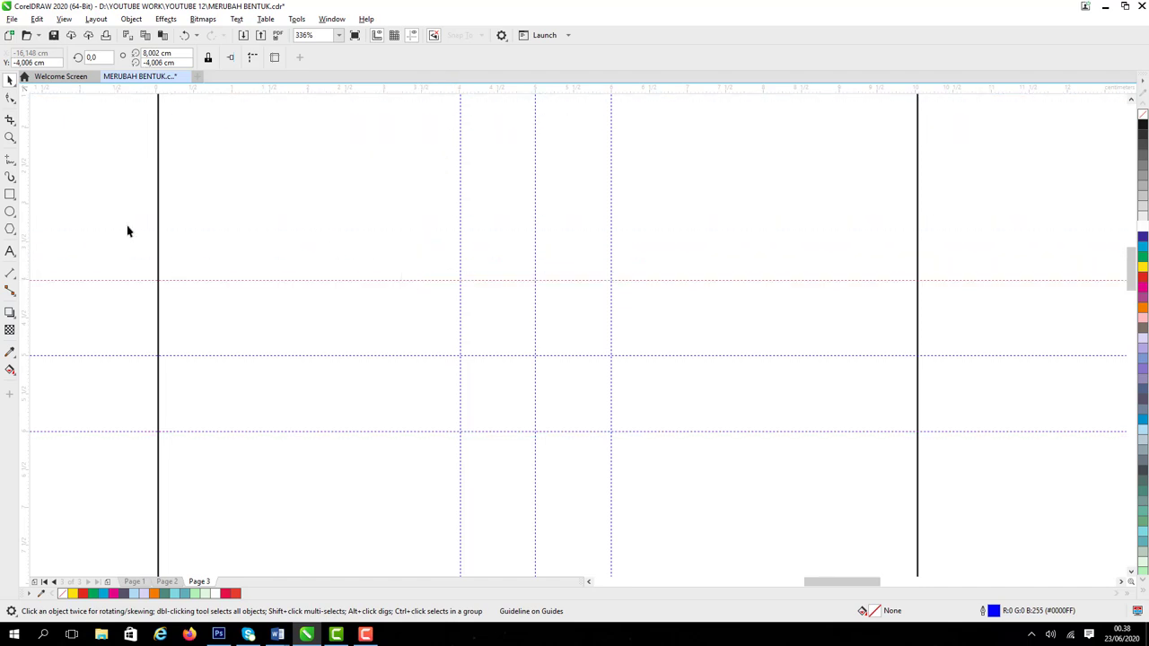
- Convert the duplicated square with the guidelines to curves
{"action": "left_click", "coordinate": [10, 137]}
{"action": "left_click", "coordinate": [179, 57]}
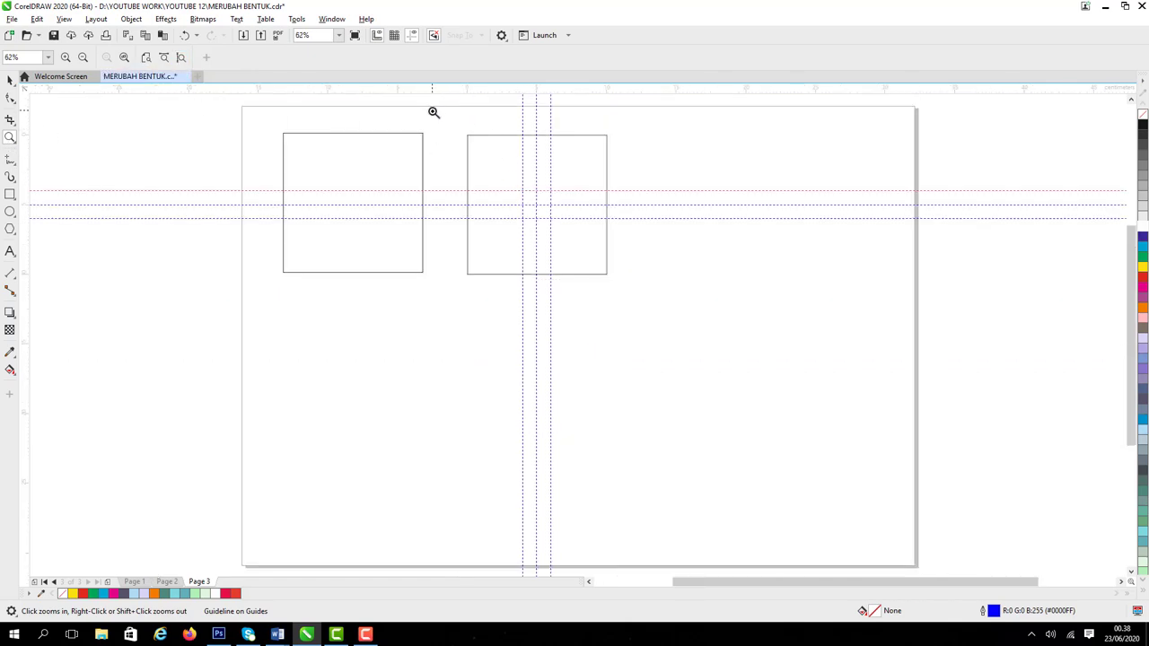
{"action": "left_click_drag", "start_coordinate": [432, 109], "coordinate": [640, 299]}
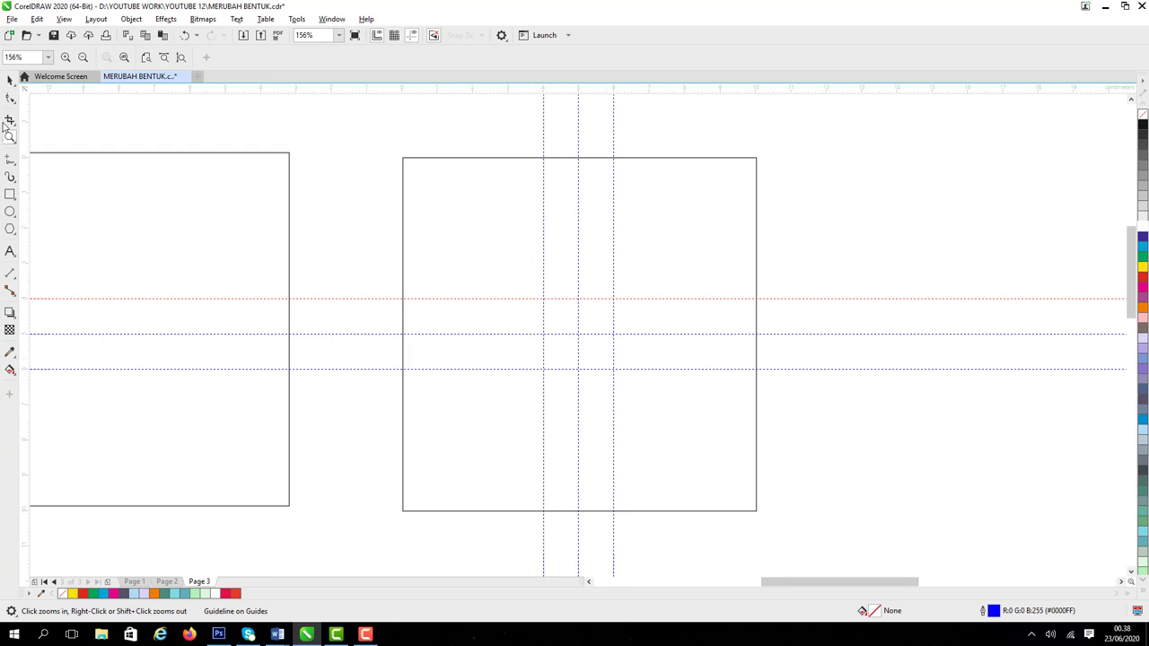
{"action": "left_click", "coordinate": [11, 81]}
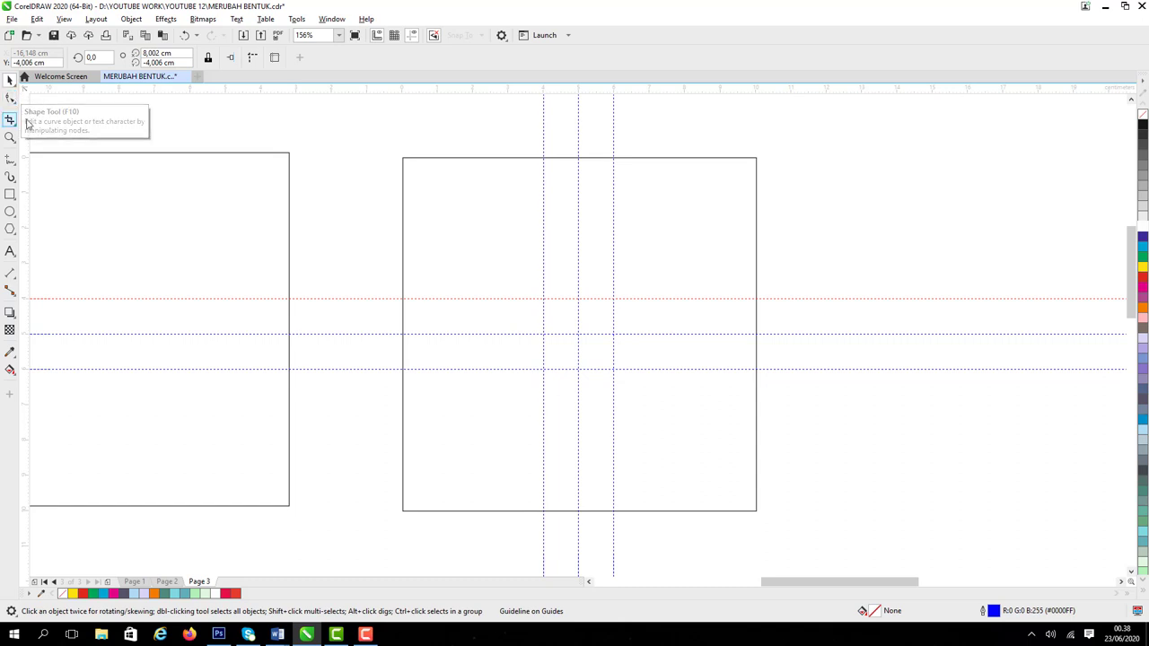
{"action": "left_click", "coordinate": [403, 228]}
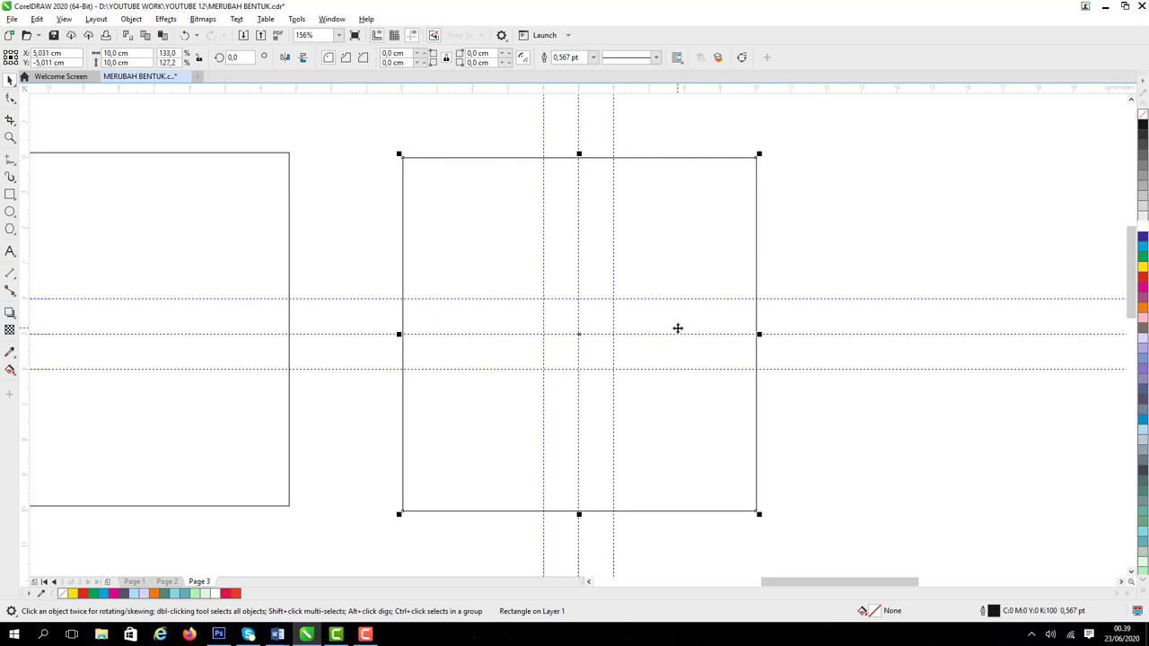
{"action": "key", "text": "ctrl+q"}
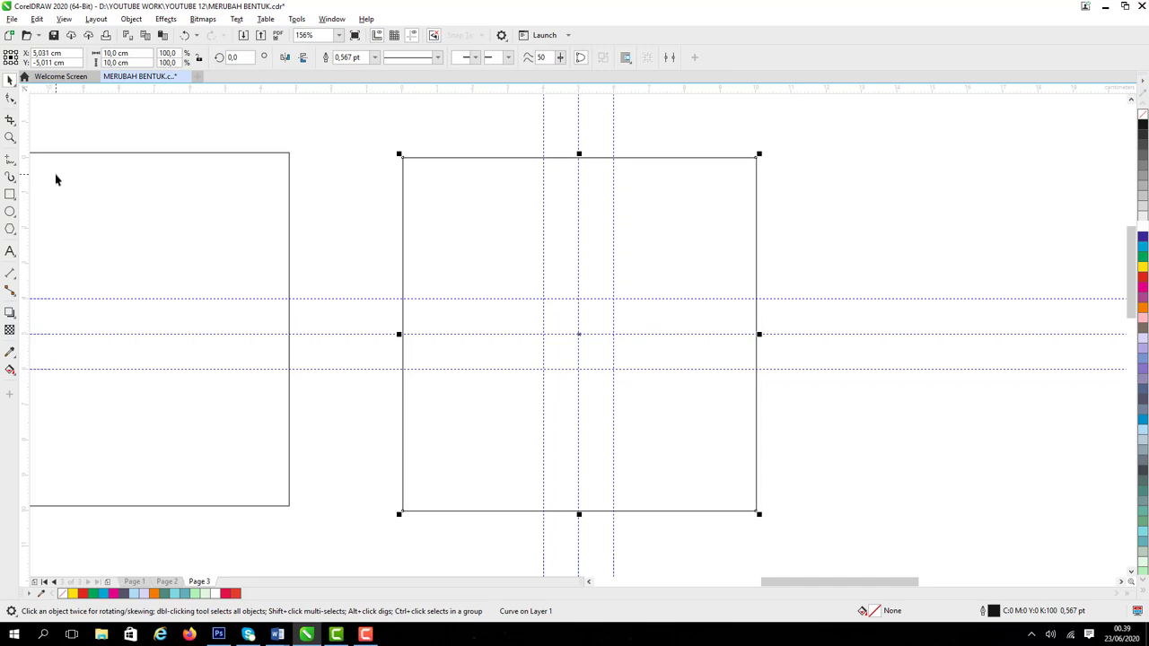
- Add three nodes to the upper edge of the converted square with the Shape tool, one where each vertical guideline crosses it
{"action": "left_click", "coordinate": [14, 100]}
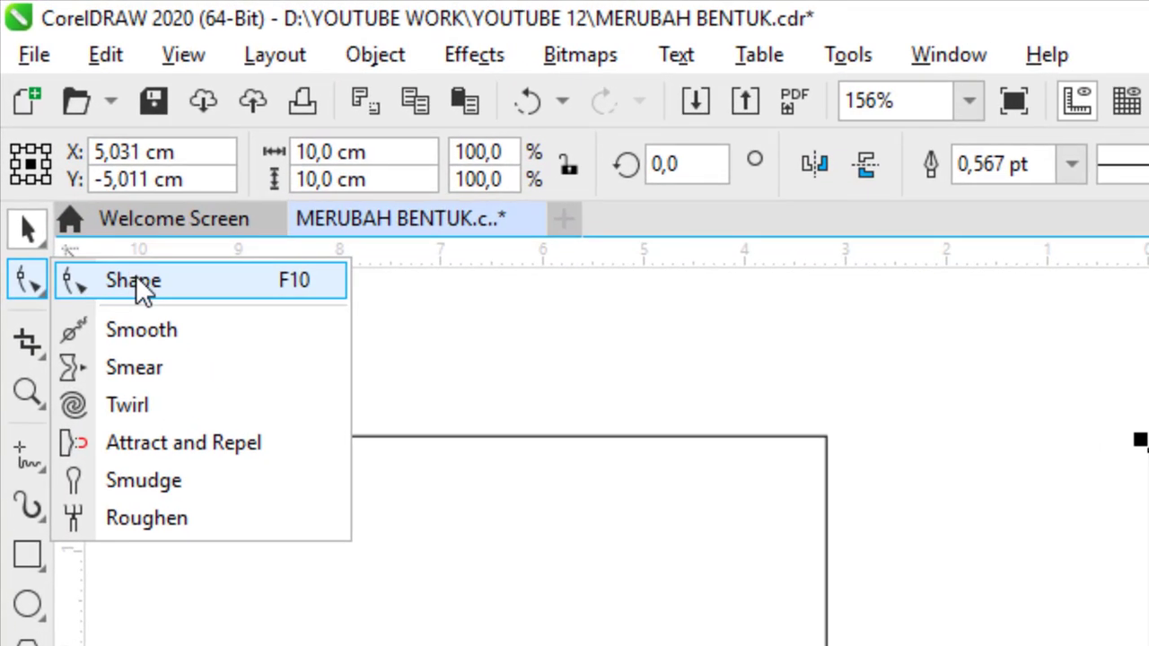
{"action": "left_click", "coordinate": [137, 283]}
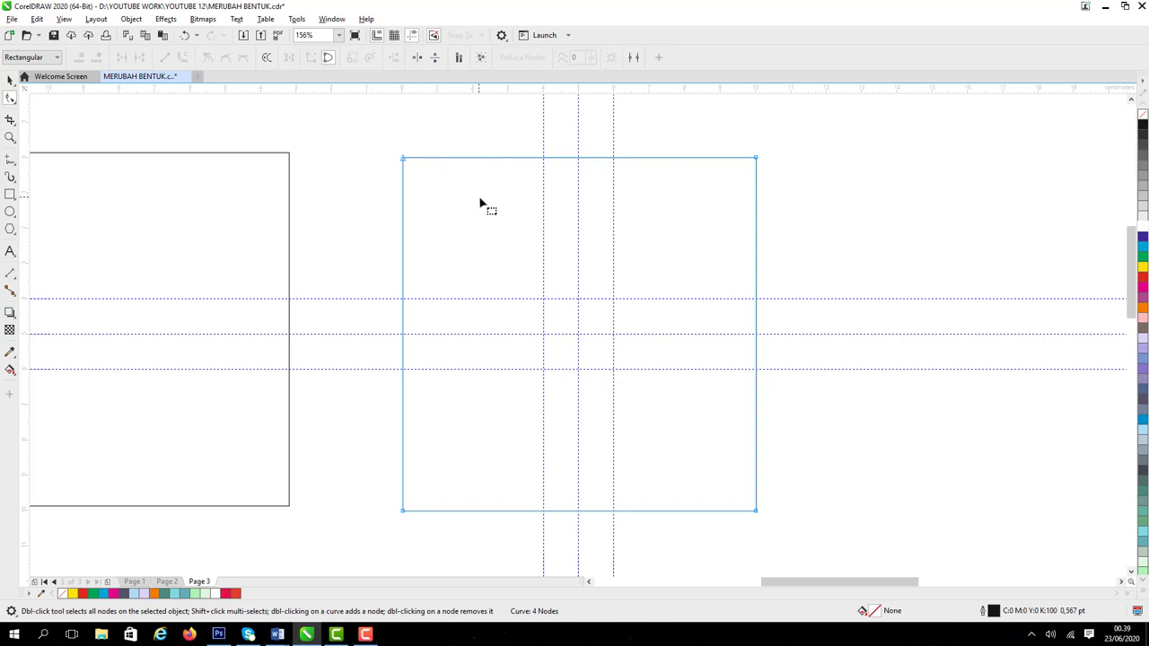
{"action": "left_click", "coordinate": [578, 161]}
{"action": "double_click", "coordinate": [578, 160]}
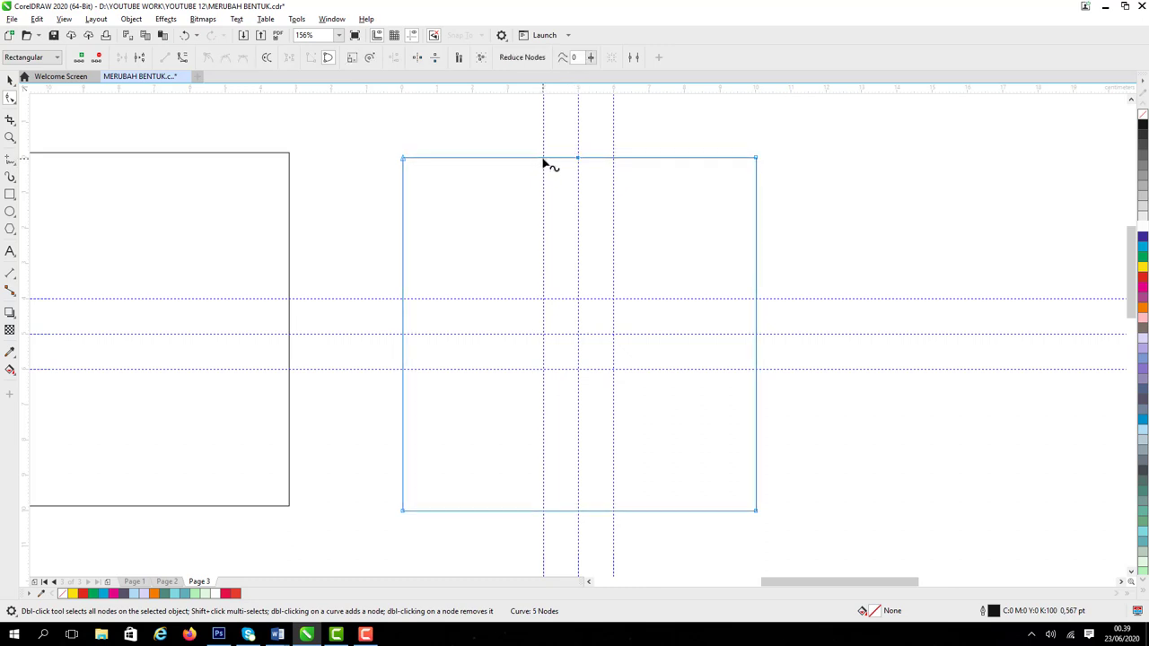
{"action": "double_click", "coordinate": [543, 159]}
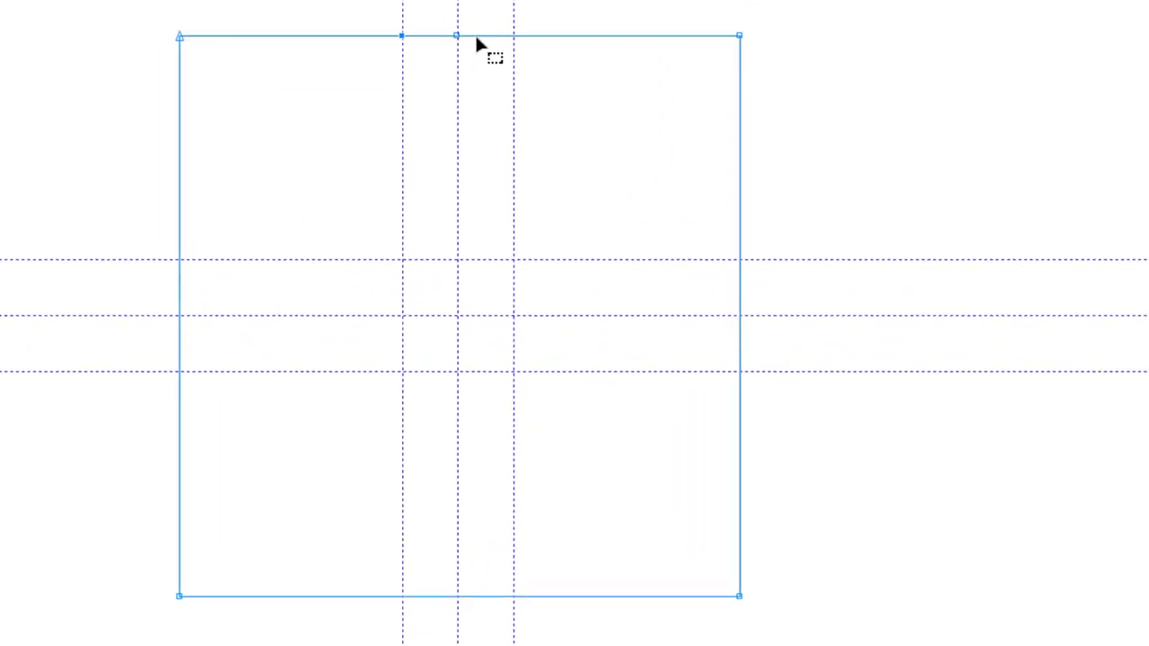
{"action": "double_click", "coordinate": [504, 26]}
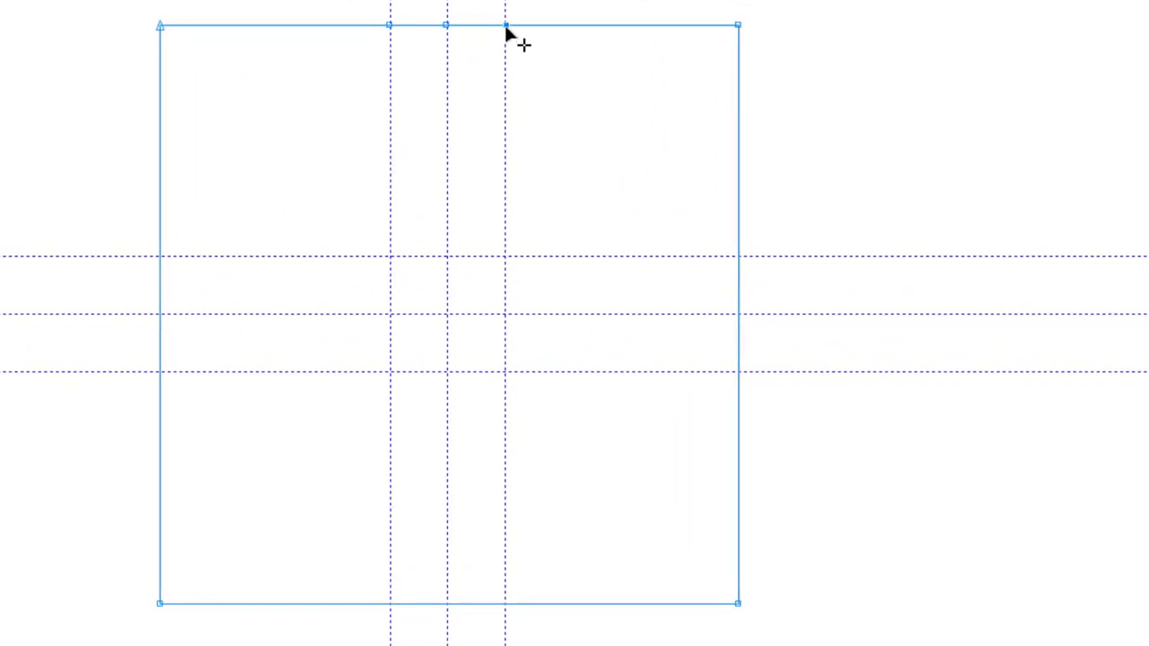
- Add three nodes at the guideline crossings on each of the square's remaining left, lower and right edges
{"action": "double_click", "coordinate": [160, 256]}
{"action": "double_click", "coordinate": [160, 371]}
{"action": "left_click", "coordinate": [446, 604]}
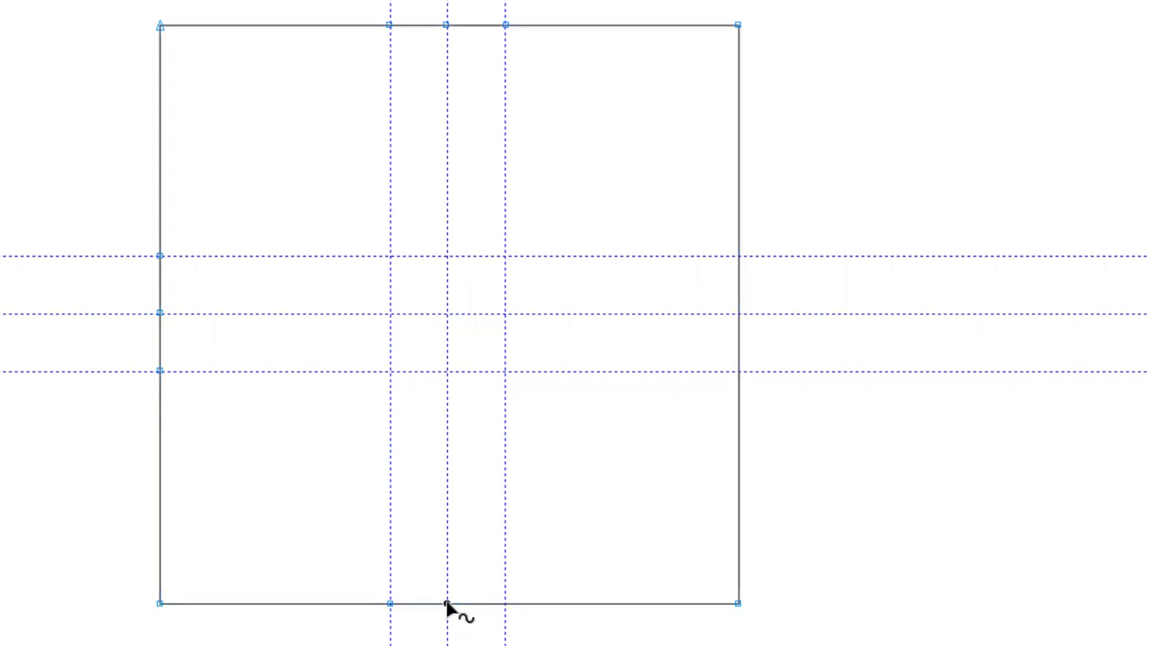
{"action": "left_click", "coordinate": [503, 607]}
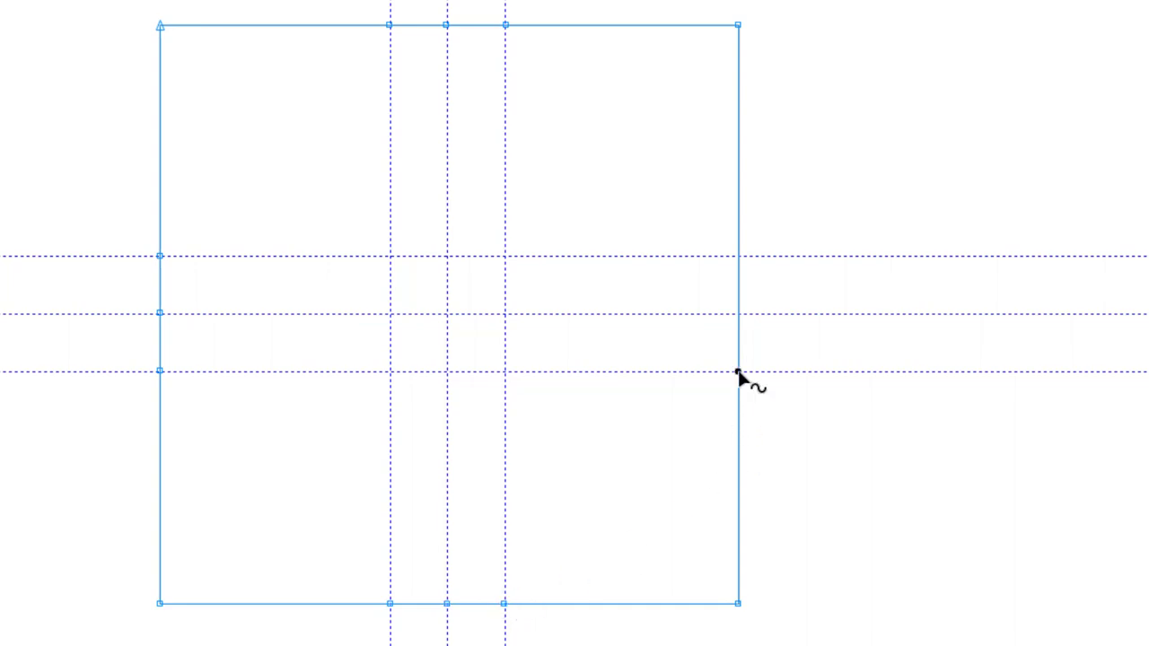
{"action": "left_click", "coordinate": [737, 314]}
{"action": "left_click", "coordinate": [738, 257]}
- Pull the middle node of each edge about 4 cm inward along its guideline to form four pointed V-shaped notches
{"action": "left_click_drag", "start_coordinate": [446, 26], "coordinate": [446, 249]}
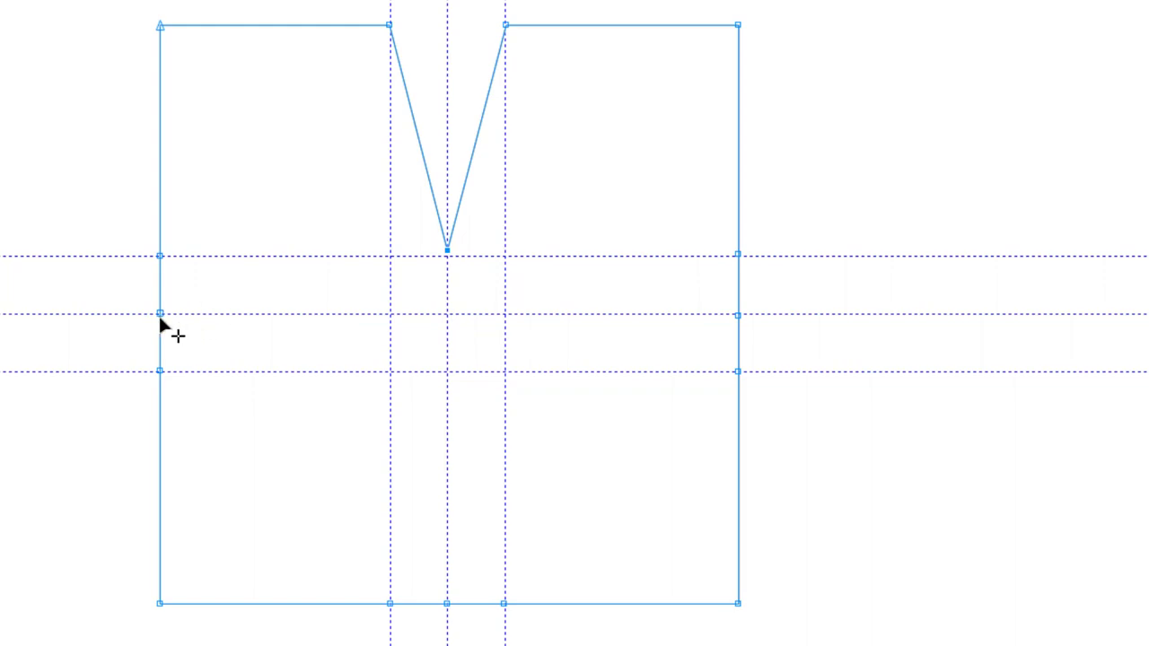
{"action": "left_click_drag", "start_coordinate": [160, 319], "coordinate": [388, 321]}
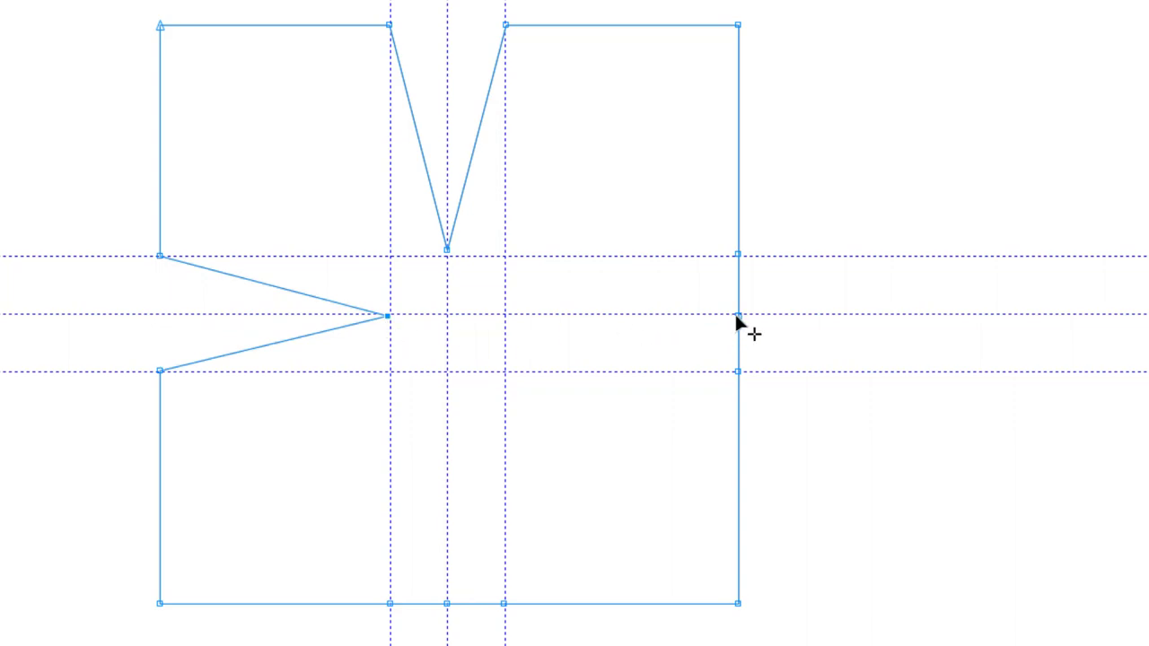
{"action": "left_click_drag", "start_coordinate": [736, 317], "coordinate": [505, 317]}
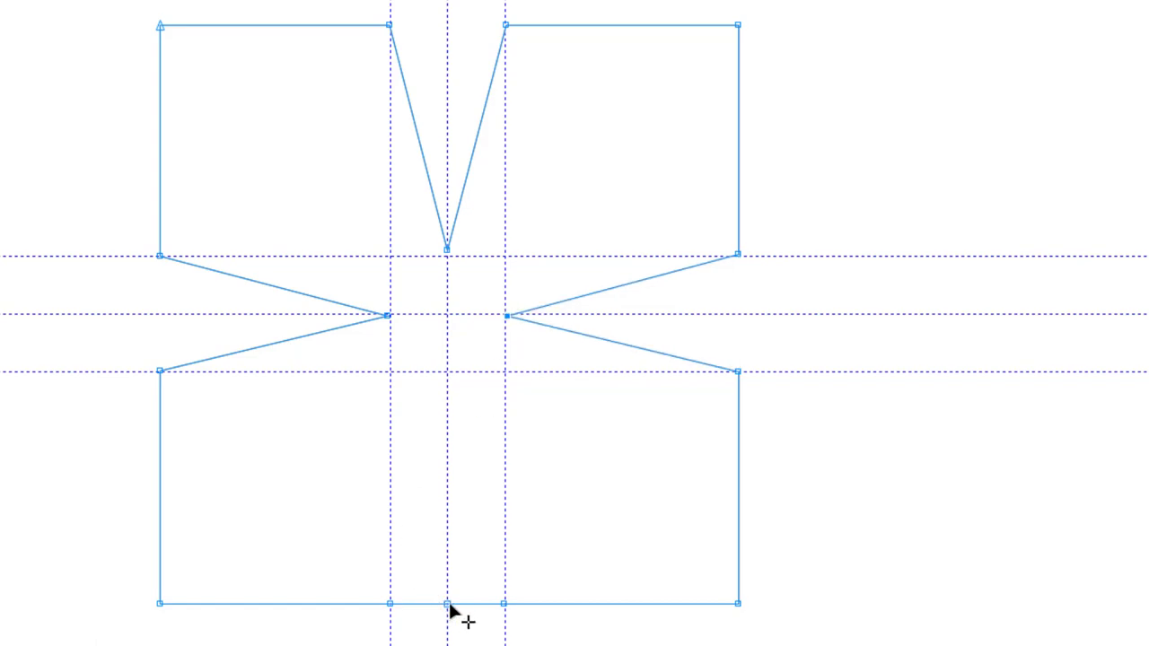
{"action": "left_click_drag", "start_coordinate": [448, 607], "coordinate": [446, 373]}
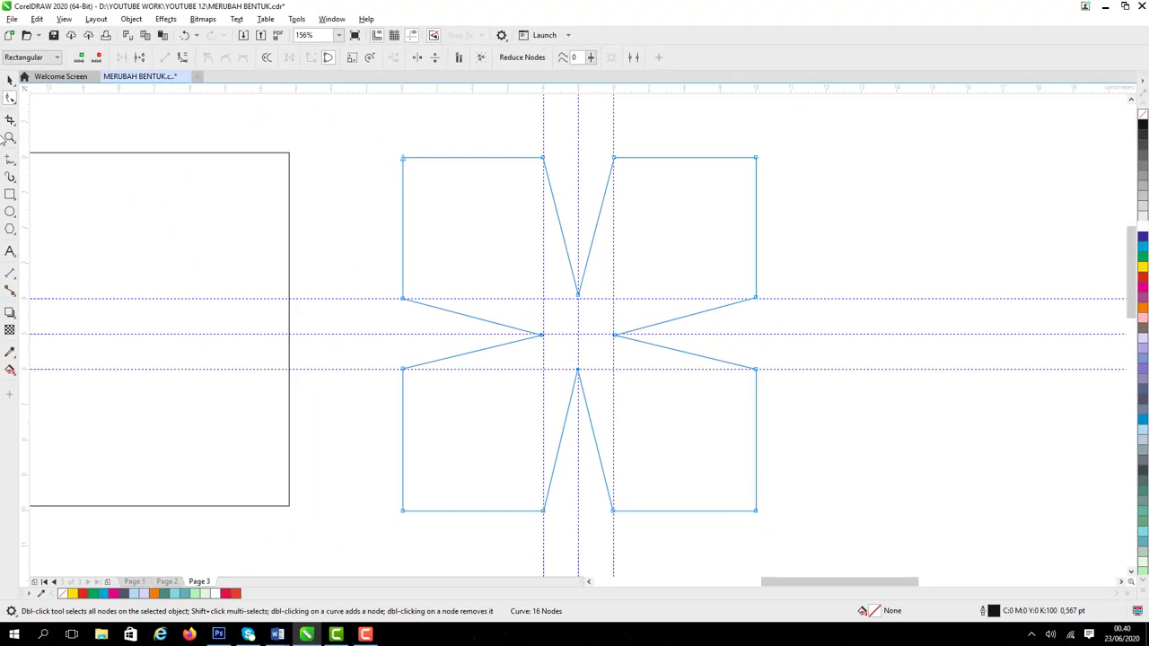
- Fill the original square with yellow and the notched shape with red
{"action": "left_click", "coordinate": [10, 137]}
{"action": "key", "text": "shift+F4"}
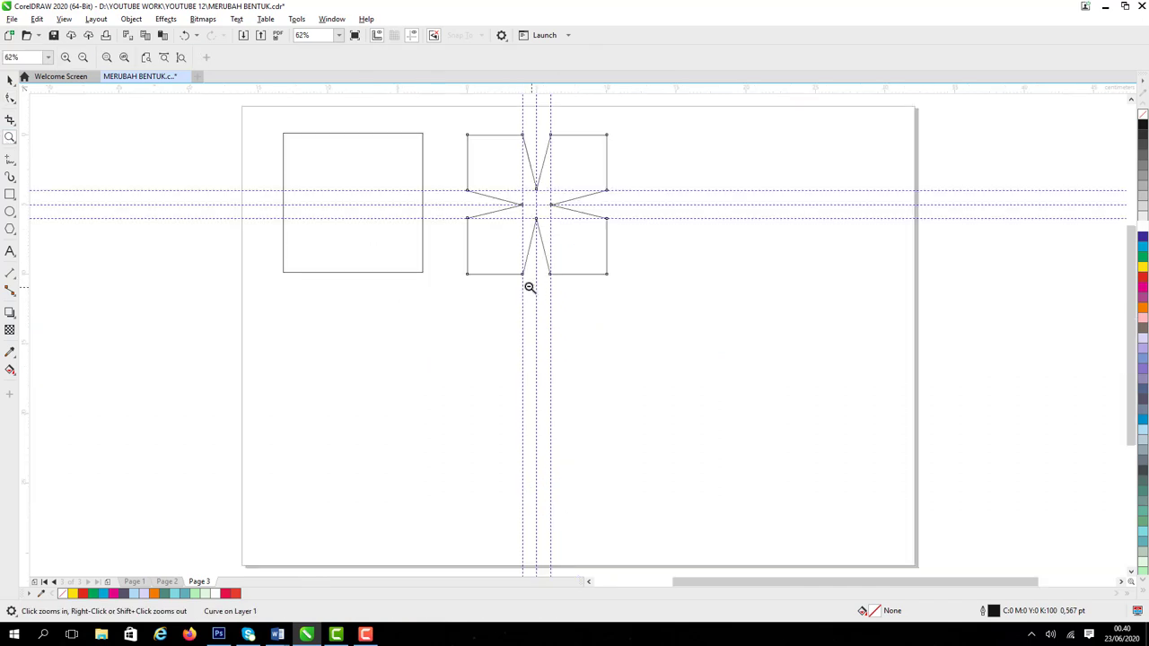
{"action": "left_click_drag", "start_coordinate": [146, 106], "coordinate": [758, 334]}
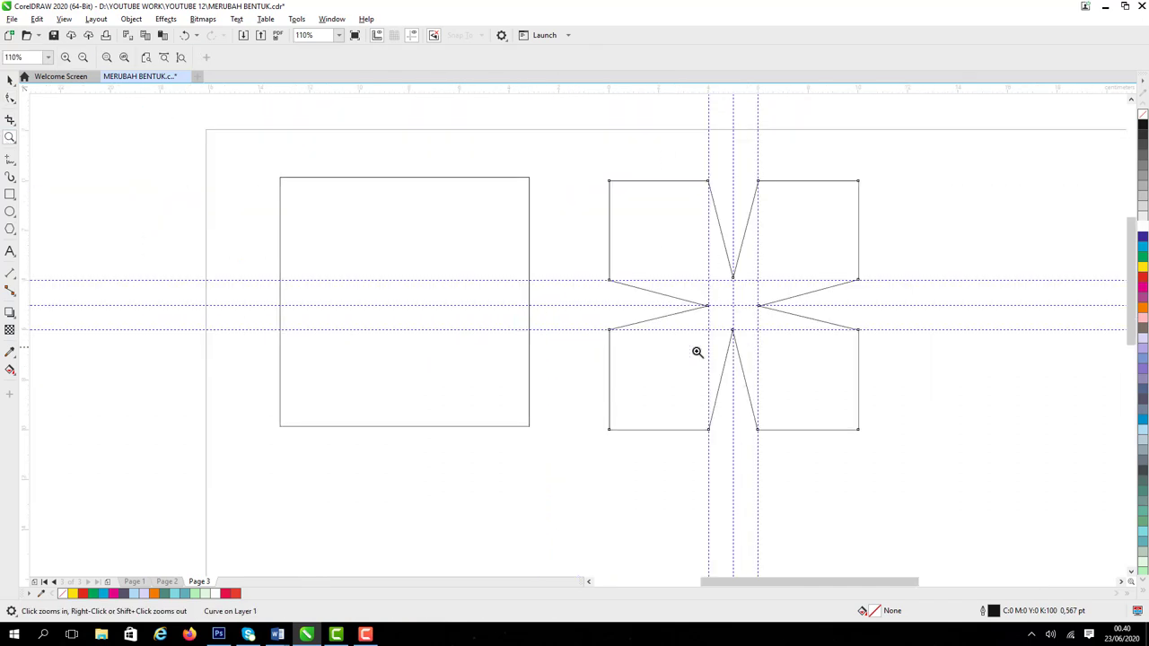
{"action": "right_click", "coordinate": [533, 301]}
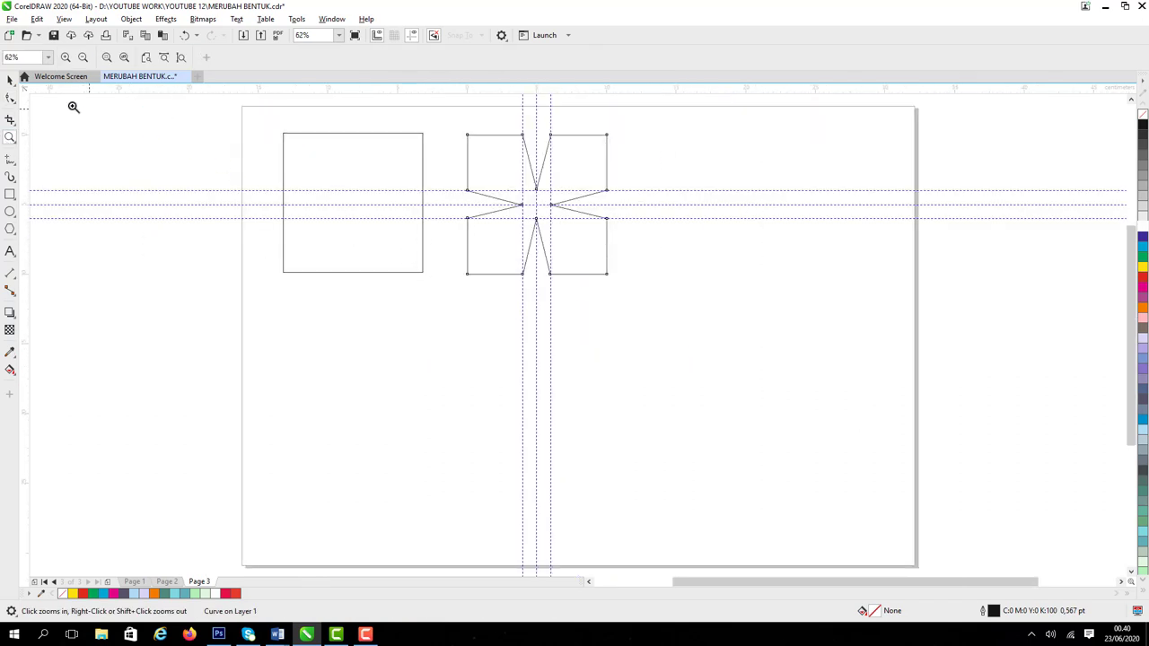
{"action": "left_click", "coordinate": [10, 80]}
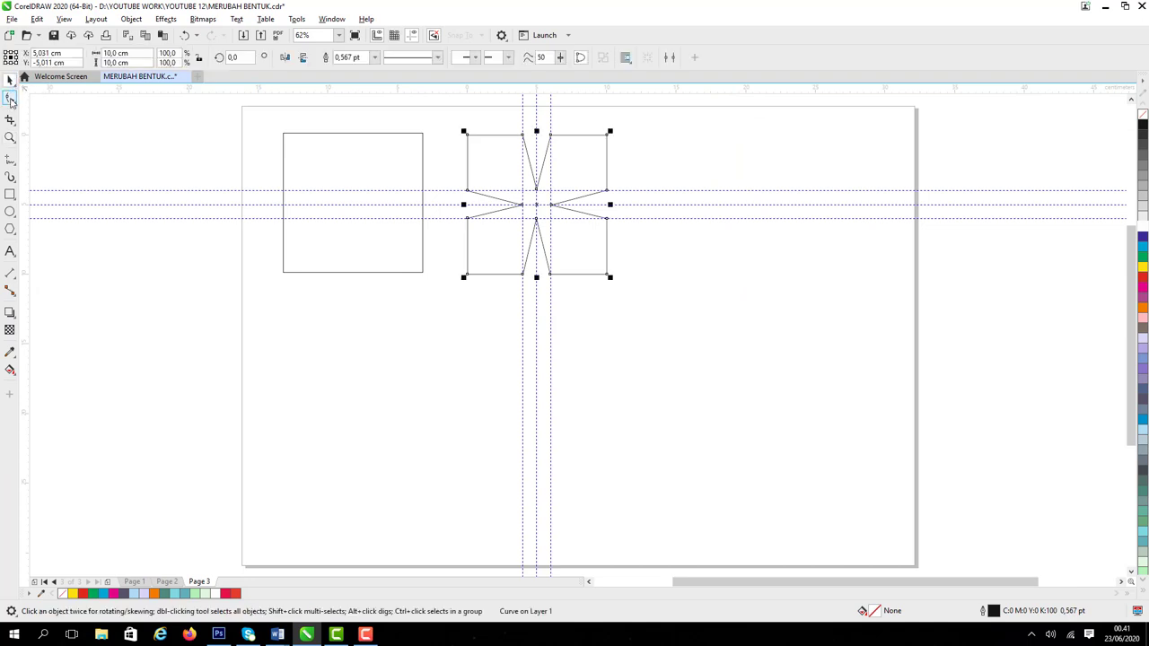
{"action": "left_click", "coordinate": [305, 177]}
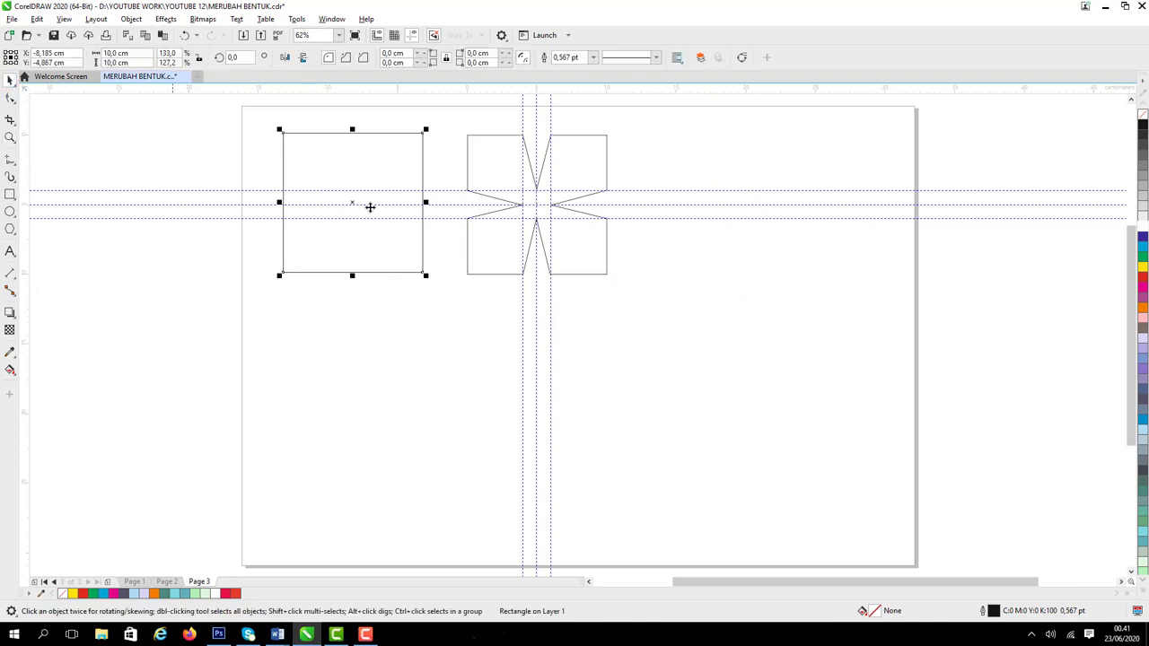
{"action": "left_click", "coordinate": [1141, 267]}
{"action": "left_click", "coordinate": [603, 174]}
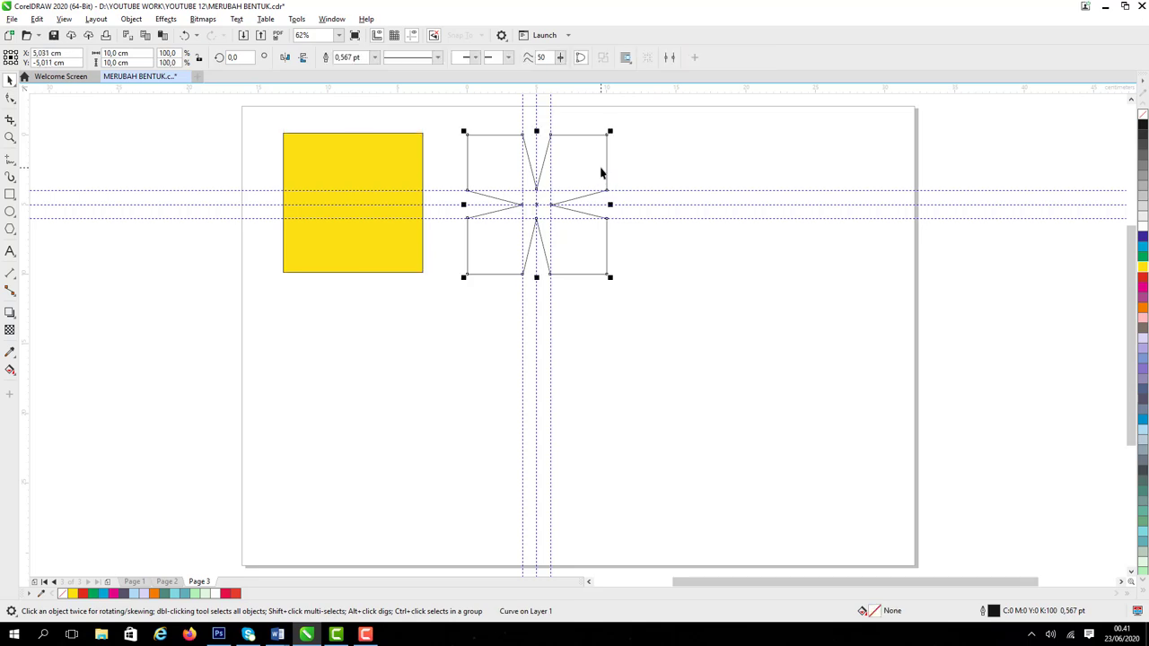
{"action": "left_click", "coordinate": [1141, 281]}
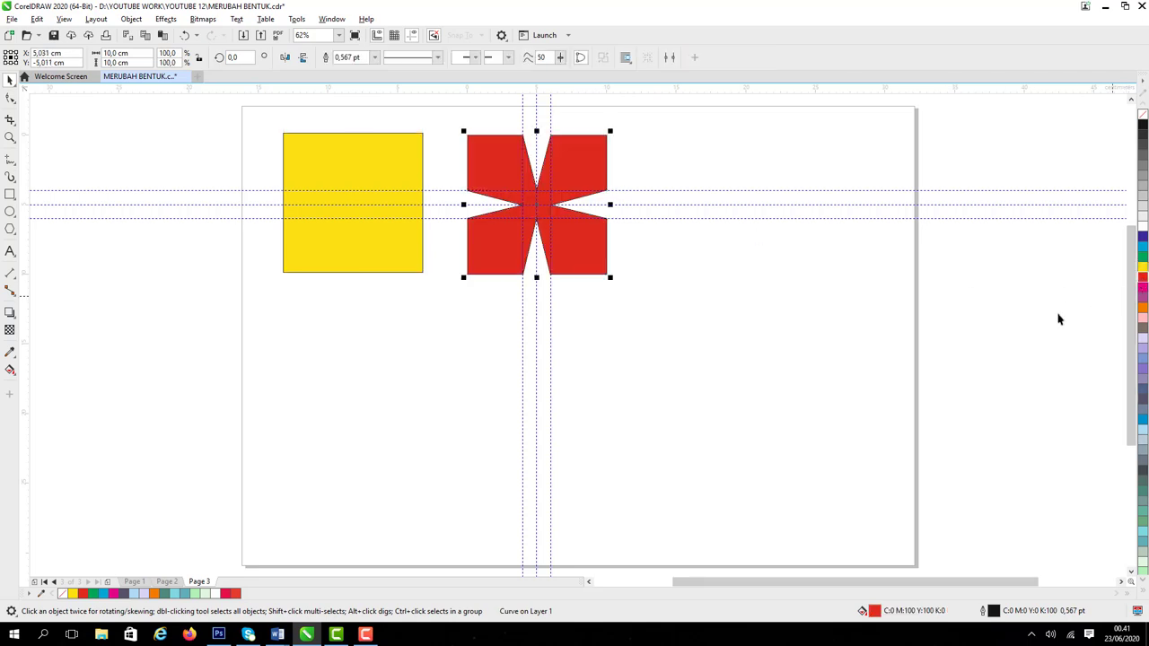
{"action": "left_click", "coordinate": [777, 367]}
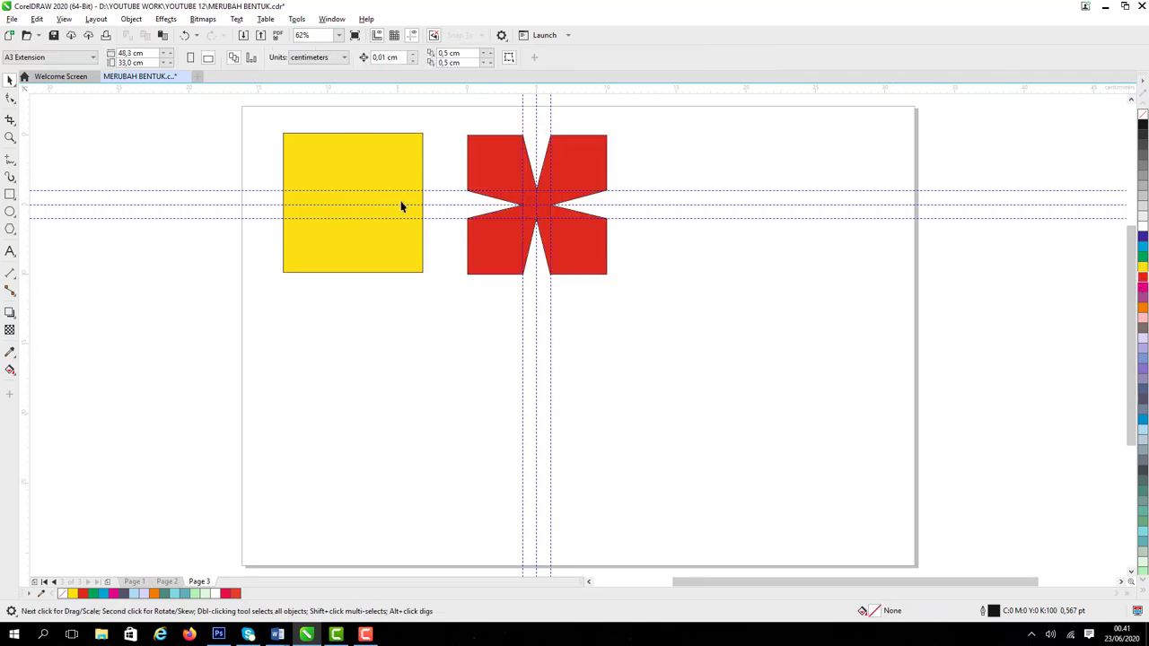
- Duplicate the red notched shape, place the copy to its right centred at about X 20.5 cm, Y -5 cm, and fill it with cyan
{"action": "left_click", "coordinate": [582, 166]}
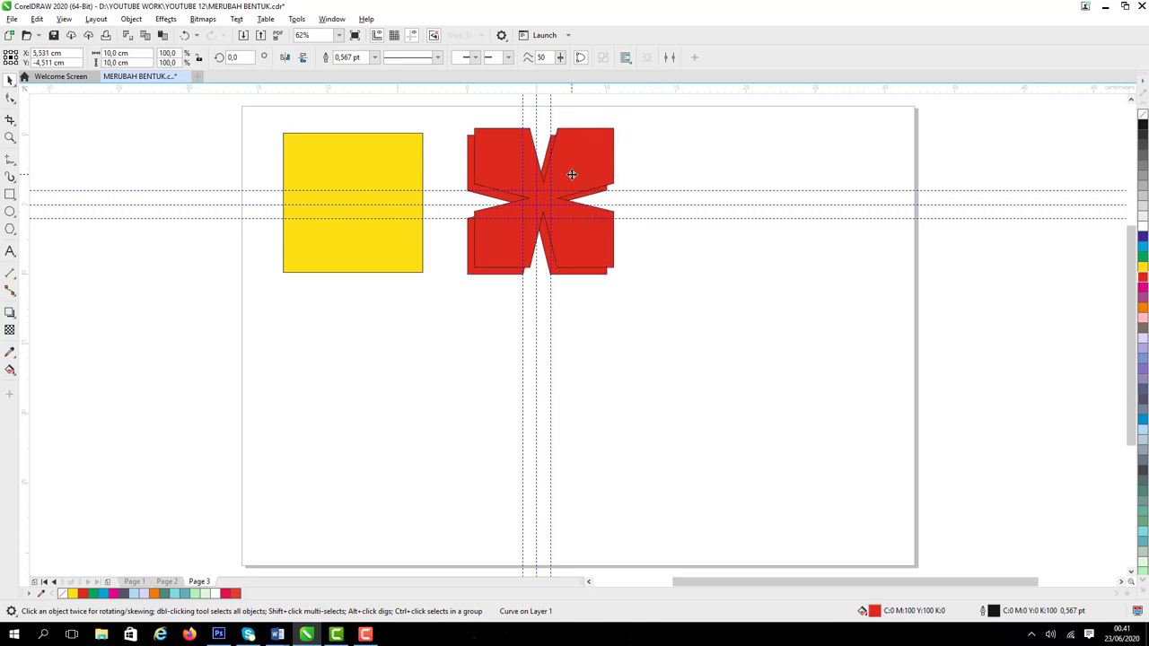
{"action": "left_click_drag", "start_coordinate": [574, 176], "coordinate": [781, 186]}
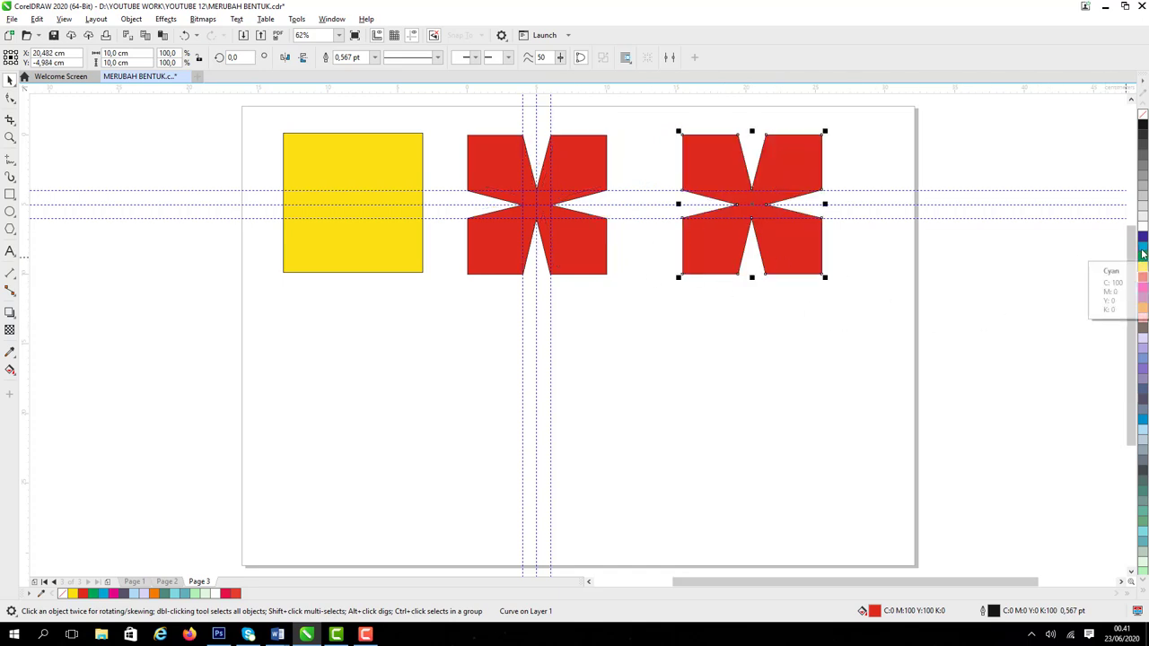
{"action": "left_click", "coordinate": [1142, 254]}
{"action": "left_click", "coordinate": [977, 345]}
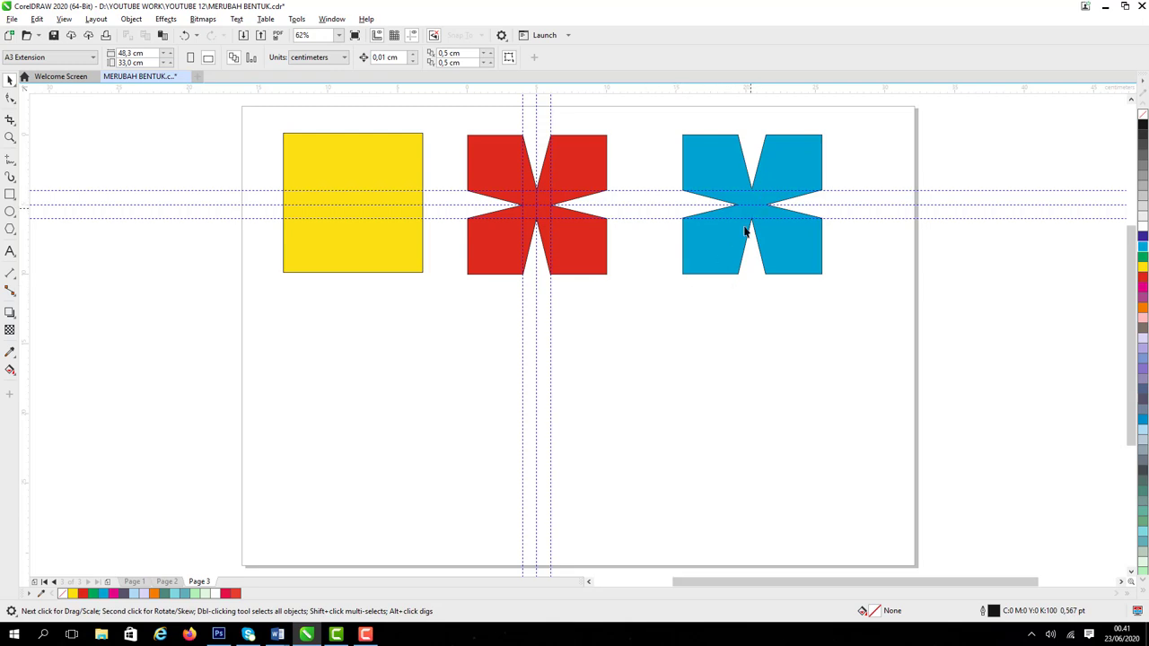
- Delete the eight nodes at the outer ends of the cyan shape's notches to turn its straight sides into rounded petals
{"action": "left_click", "coordinate": [10, 137]}
{"action": "left_click_drag", "start_coordinate": [613, 115], "coordinate": [891, 296]}
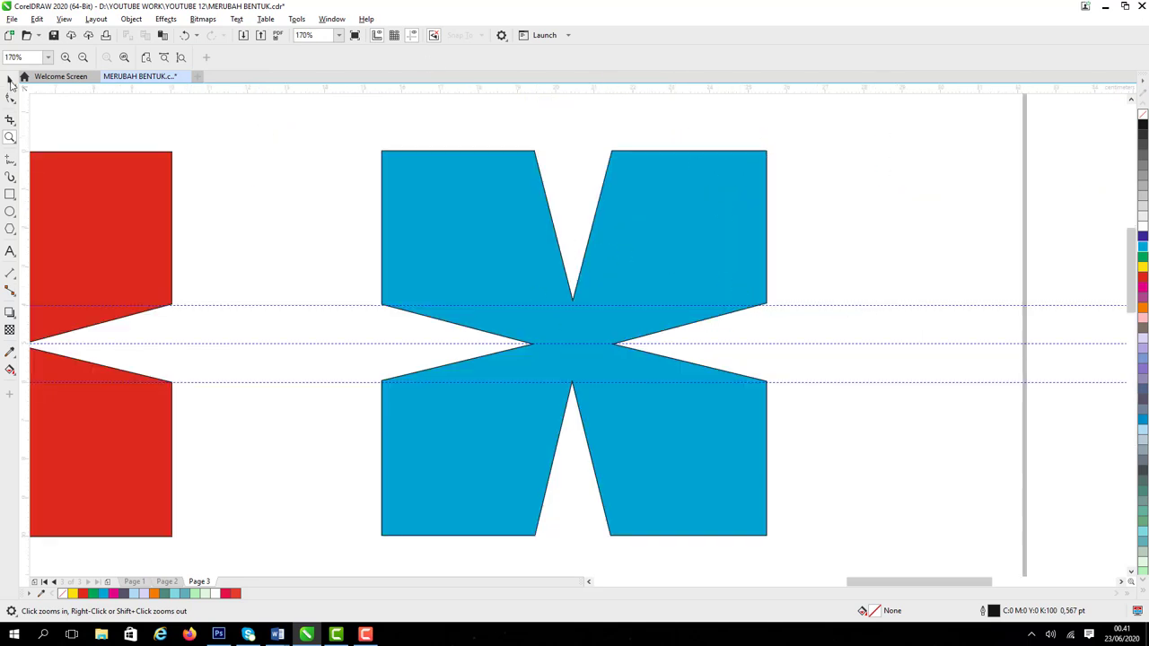
{"action": "left_click", "coordinate": [11, 82]}
{"action": "left_click", "coordinate": [501, 222]}
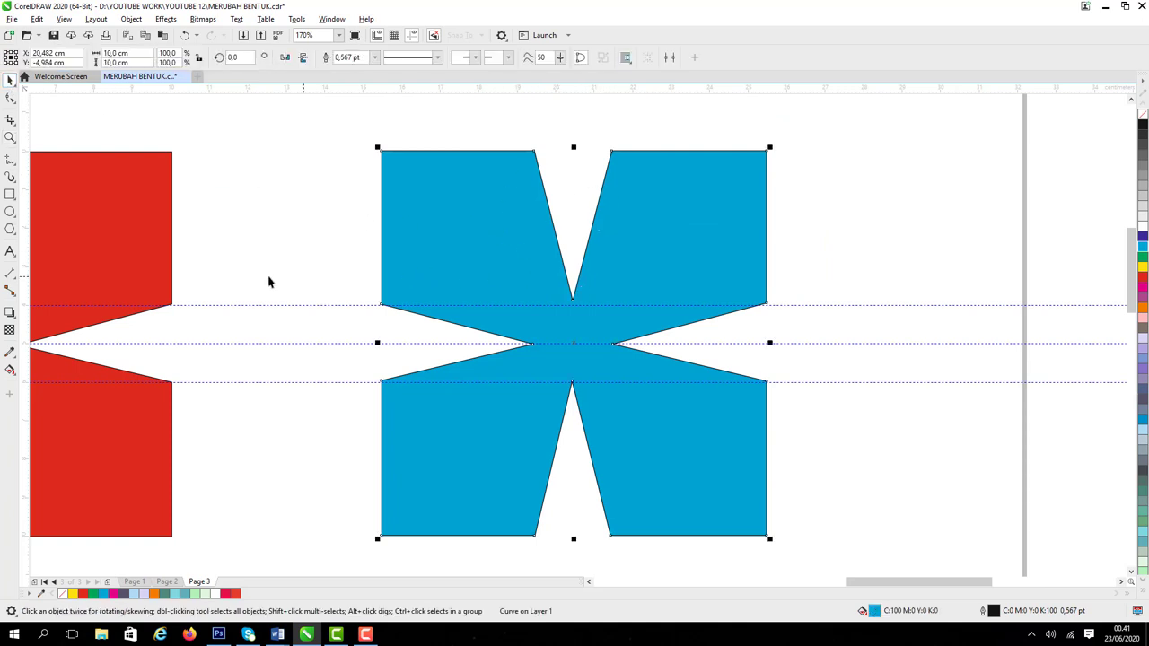
{"action": "left_click", "coordinate": [10, 99]}
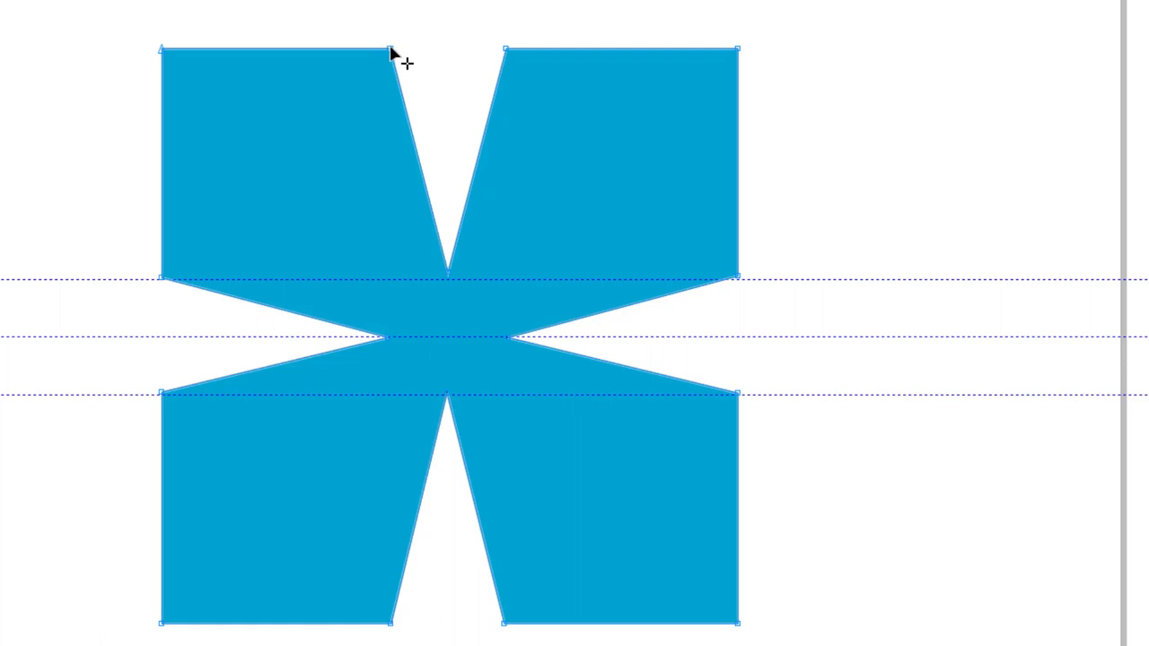
{"action": "left_click", "coordinate": [390, 51]}
{"action": "left_click", "coordinate": [507, 51], "text": "shift"}
{"action": "left_click", "coordinate": [737, 393], "text": "shift"}
{"action": "left_click", "coordinate": [505, 624], "text": "shift"}
{"action": "left_click", "coordinate": [389, 623], "text": "shift"}
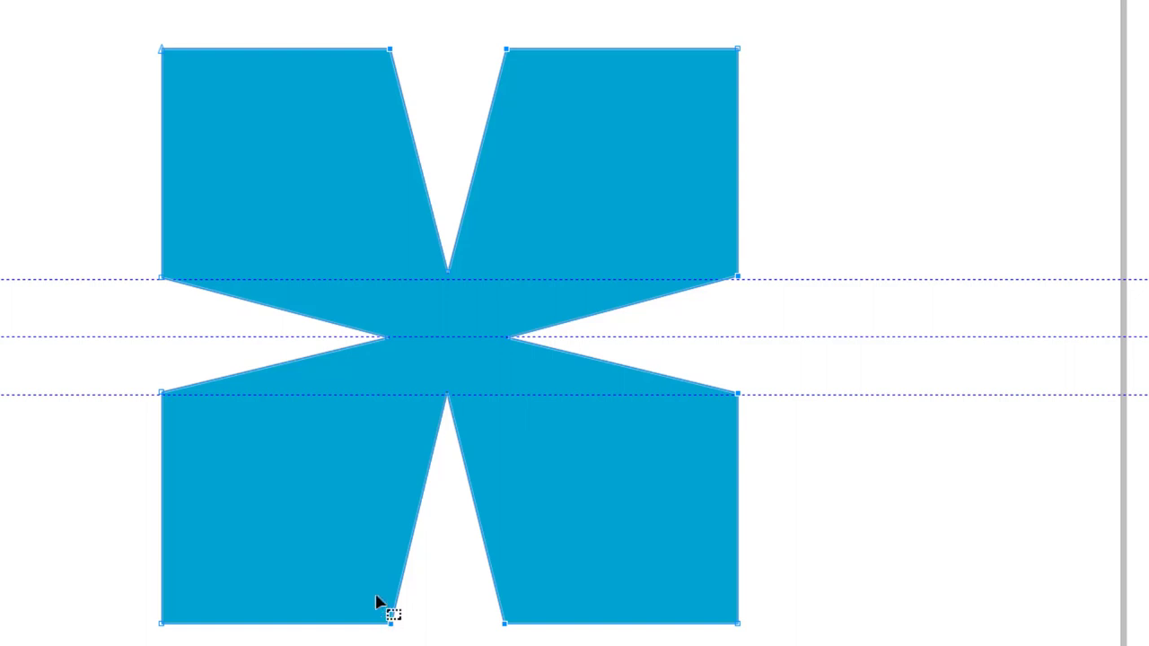
{"action": "left_click", "coordinate": [162, 393], "text": "shift"}
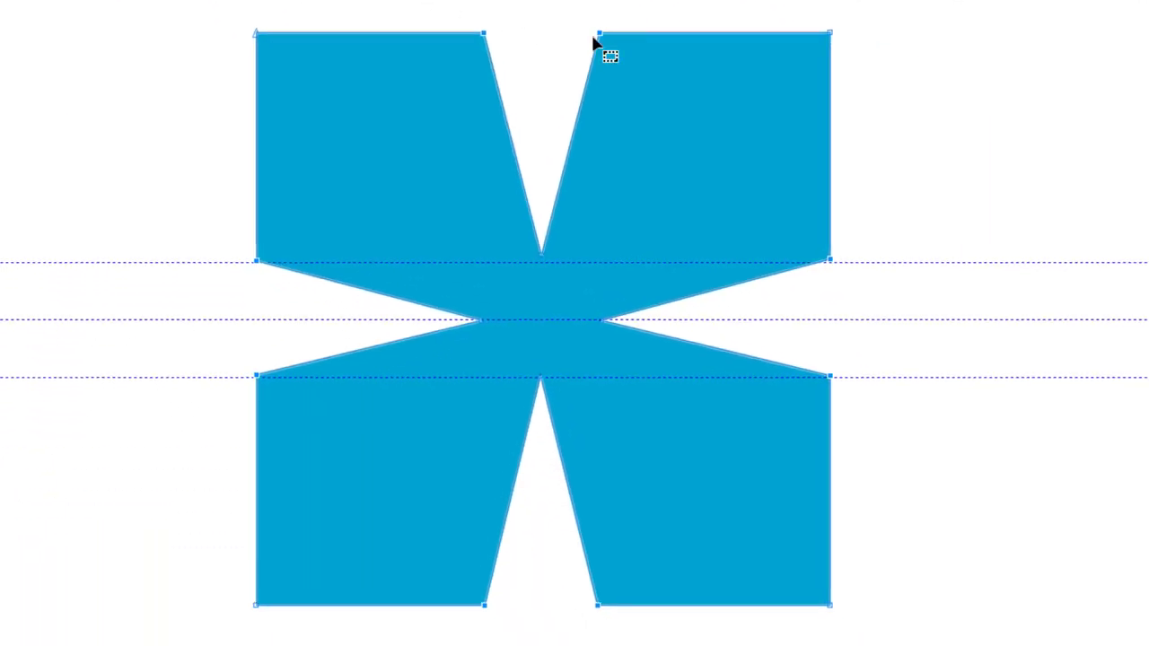
{"action": "left_click_drag", "start_coordinate": [600, 34], "coordinate": [605, 41]}
{"action": "key", "text": "ctrl+z"}
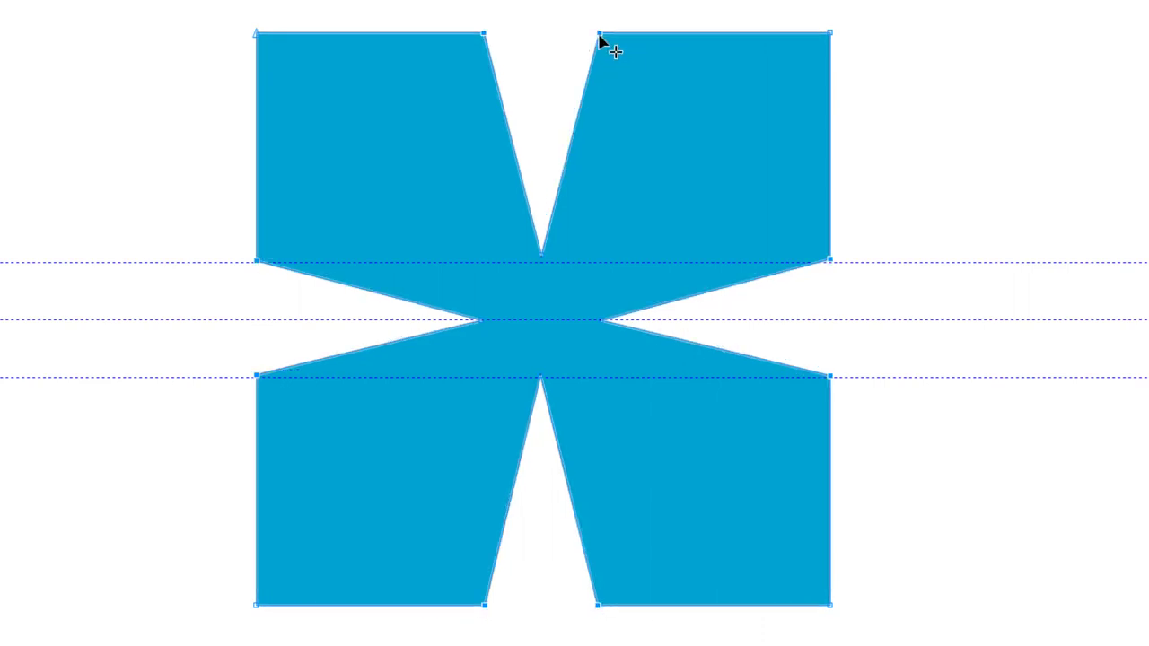
{"action": "key", "text": "ctrl+z"}
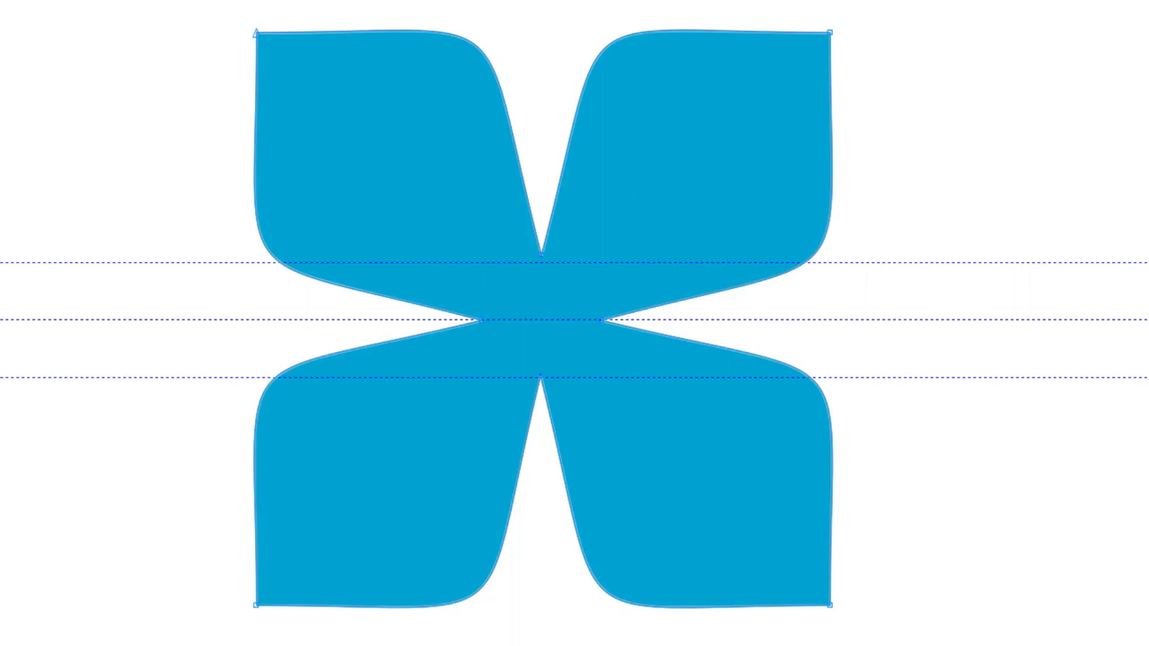
{"action": "key", "text": "space"}
{"action": "key", "text": "Escape"}
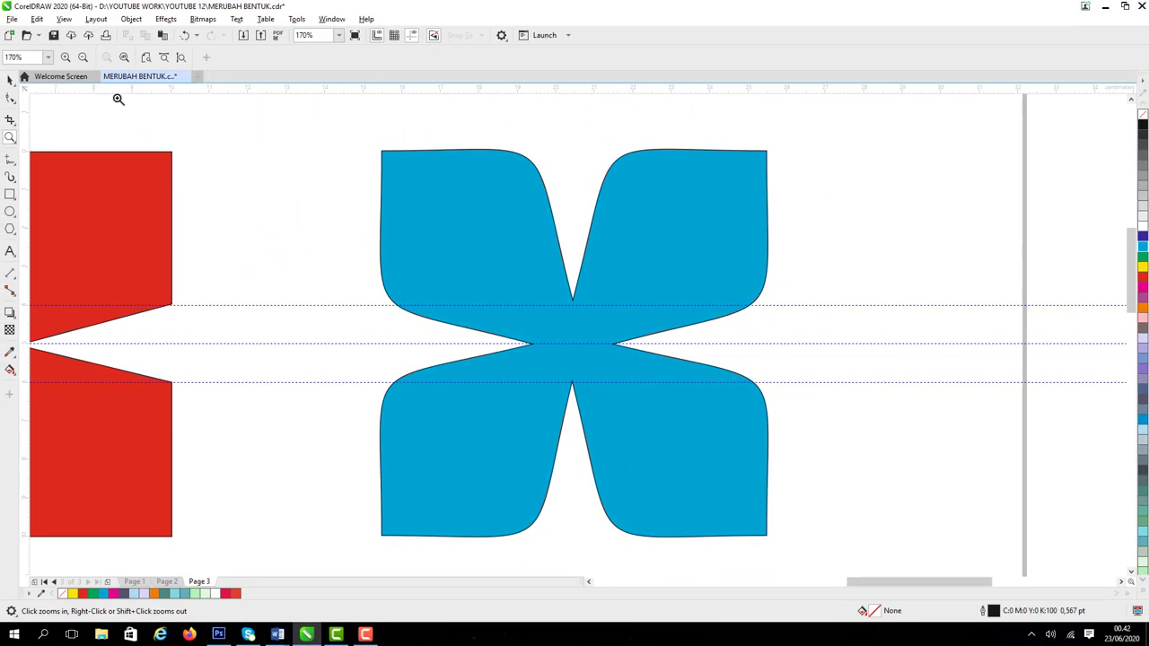
- Duplicate the rounded cyan shape and place the copy below the yellow and red shapes at about X -3 cm, Y -18.5 cm
{"action": "left_click", "coordinate": [170, 58]}
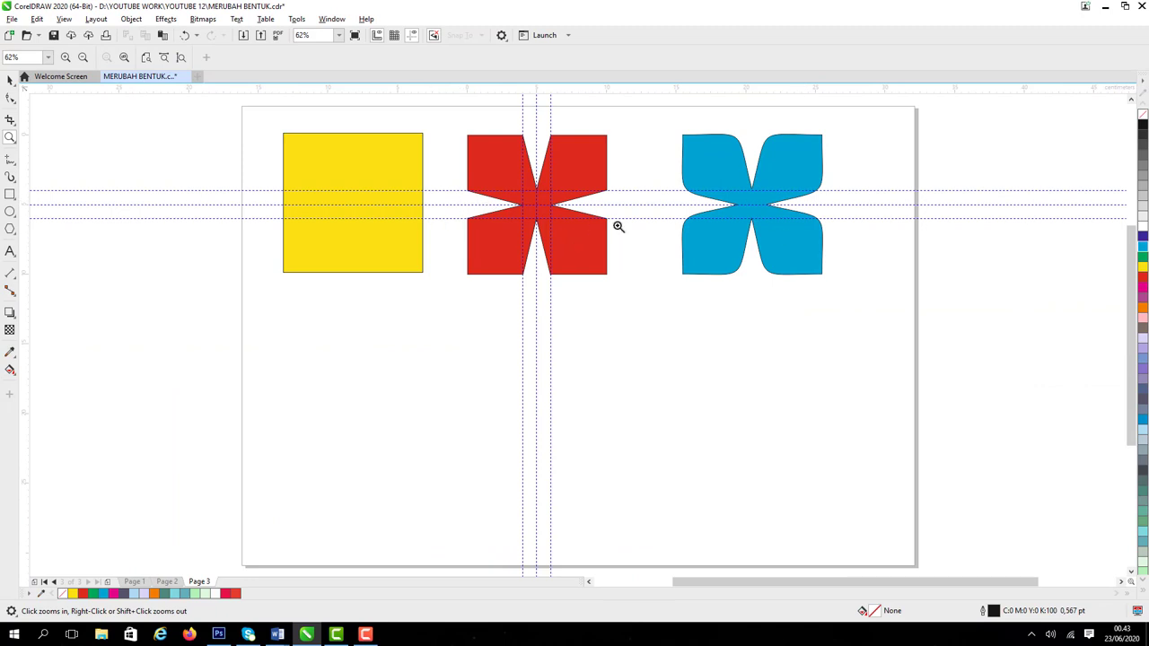
{"action": "left_click", "coordinate": [9, 79]}
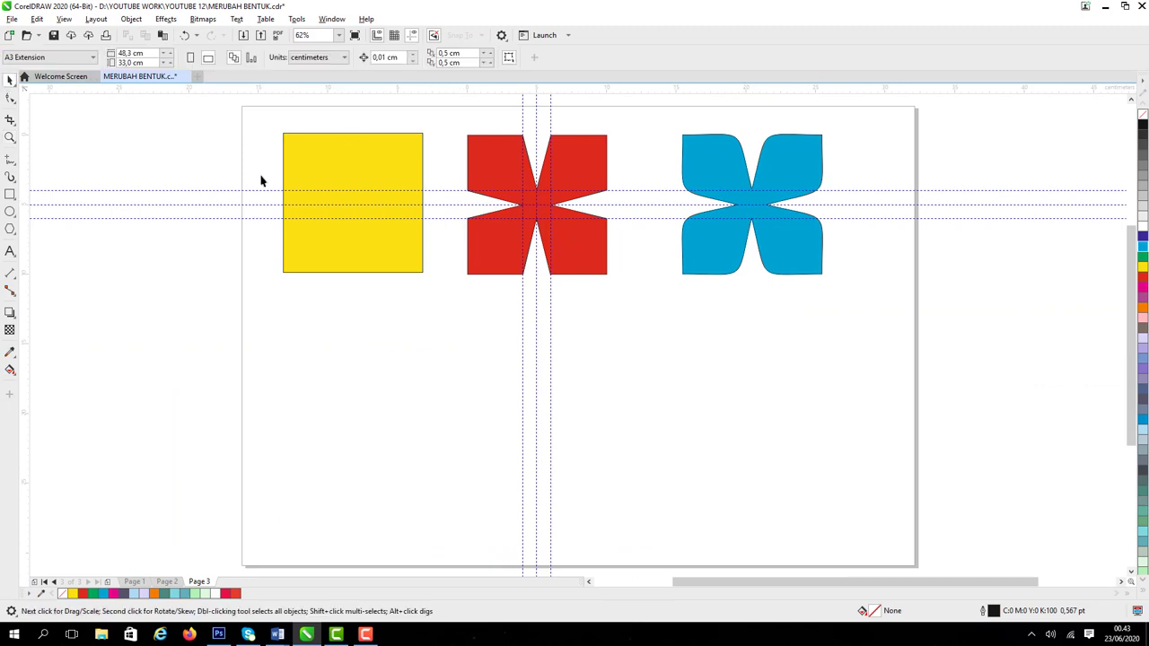
{"action": "left_click", "coordinate": [692, 265]}
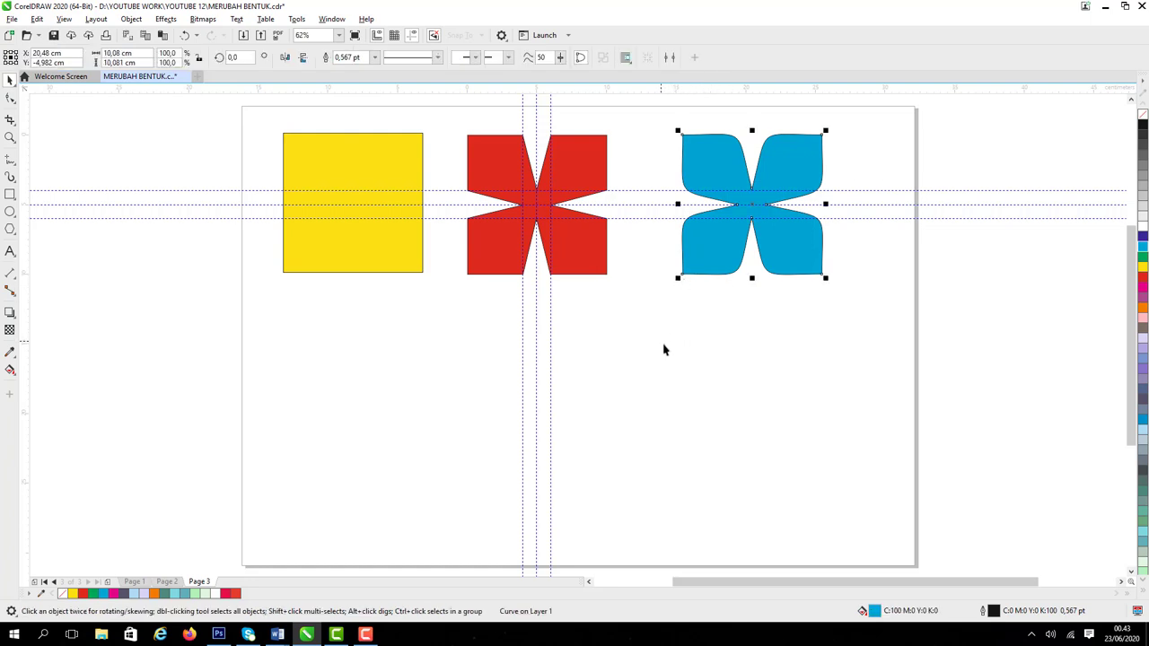
{"action": "key", "text": "ctrl+d"}
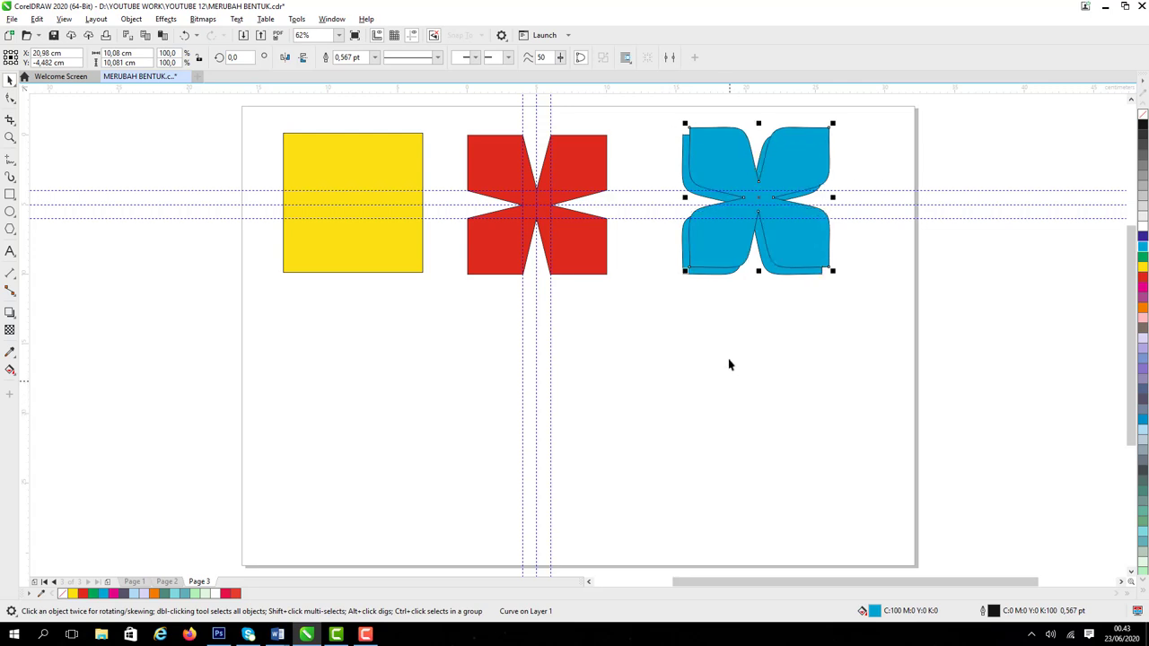
{"action": "left_click_drag", "start_coordinate": [707, 245], "coordinate": [369, 442]}
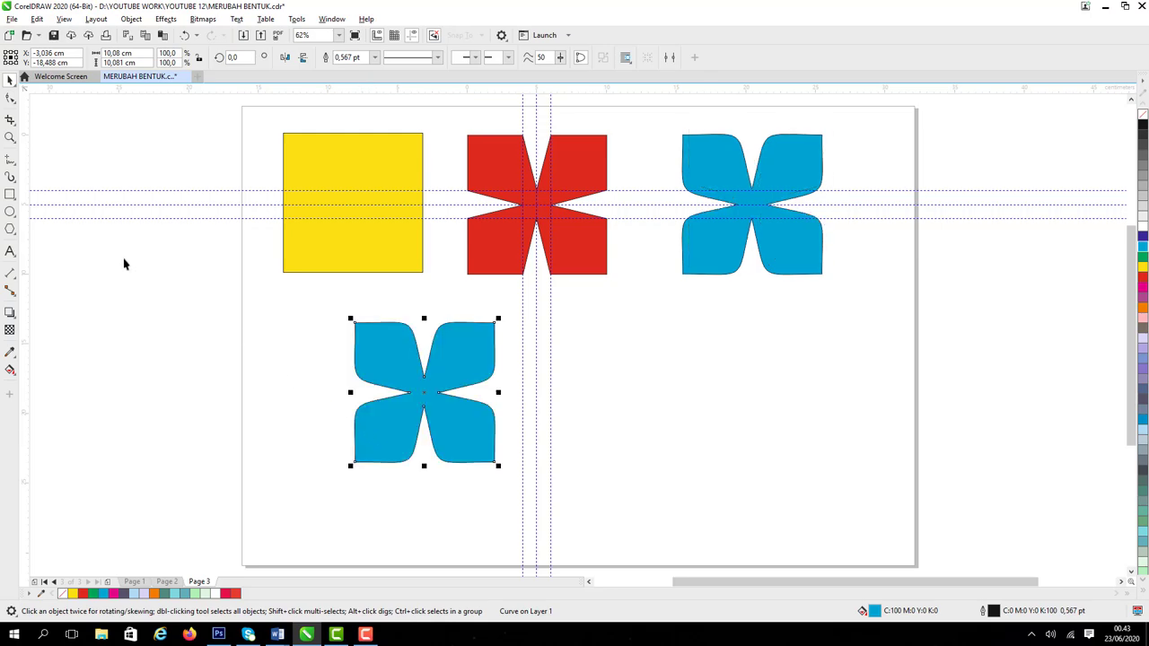
- Convert the four outer corner nodes of the lower cyan shape to smooth nodes so its petals become rounded
{"action": "left_click", "coordinate": [135, 308]}
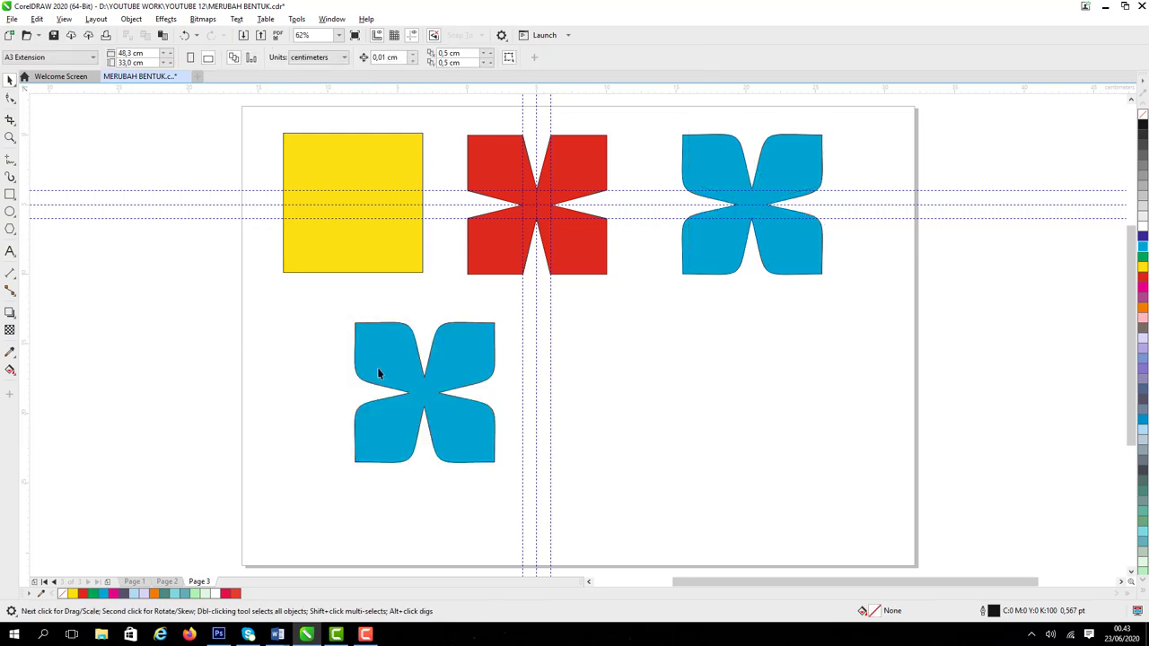
{"action": "left_click", "coordinate": [9, 138]}
{"action": "left_click_drag", "start_coordinate": [220, 260], "coordinate": [601, 522]}
{"action": "left_click_drag", "start_coordinate": [419, 153], "coordinate": [867, 519]}
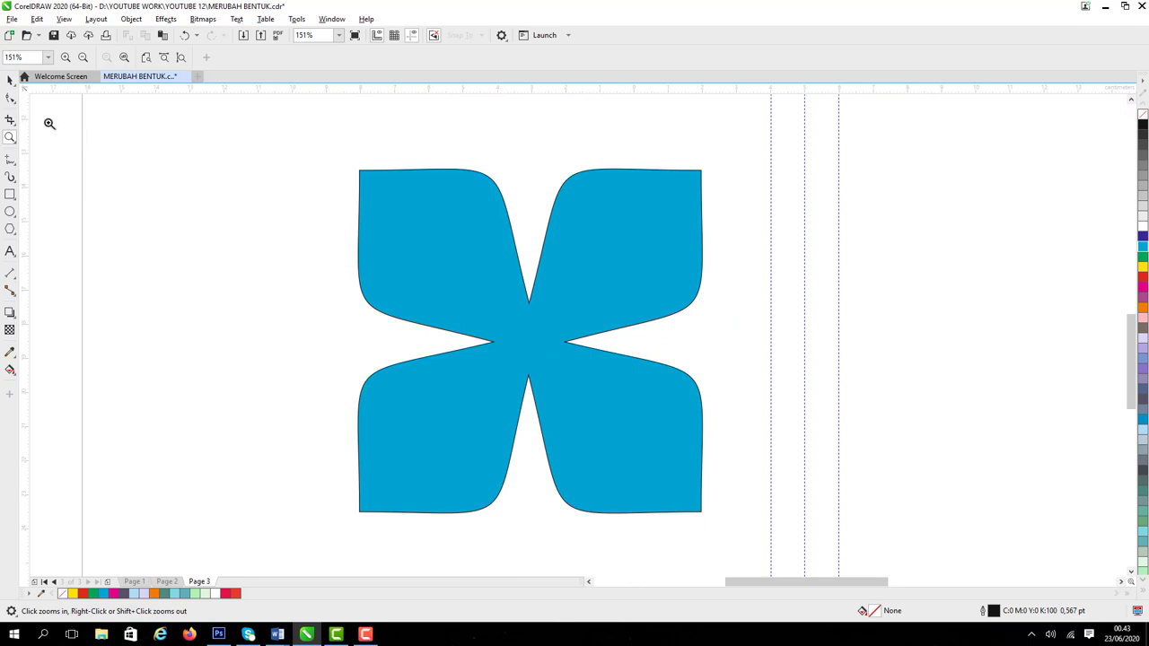
{"action": "left_click", "coordinate": [10, 81]}
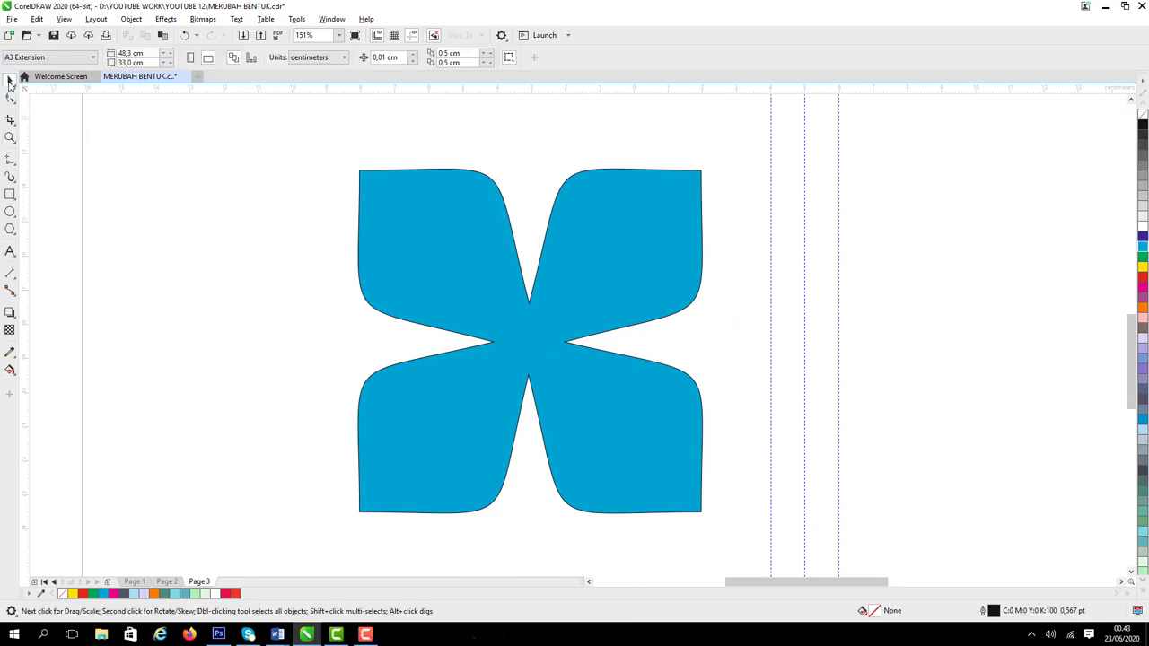
{"action": "left_click", "coordinate": [475, 297]}
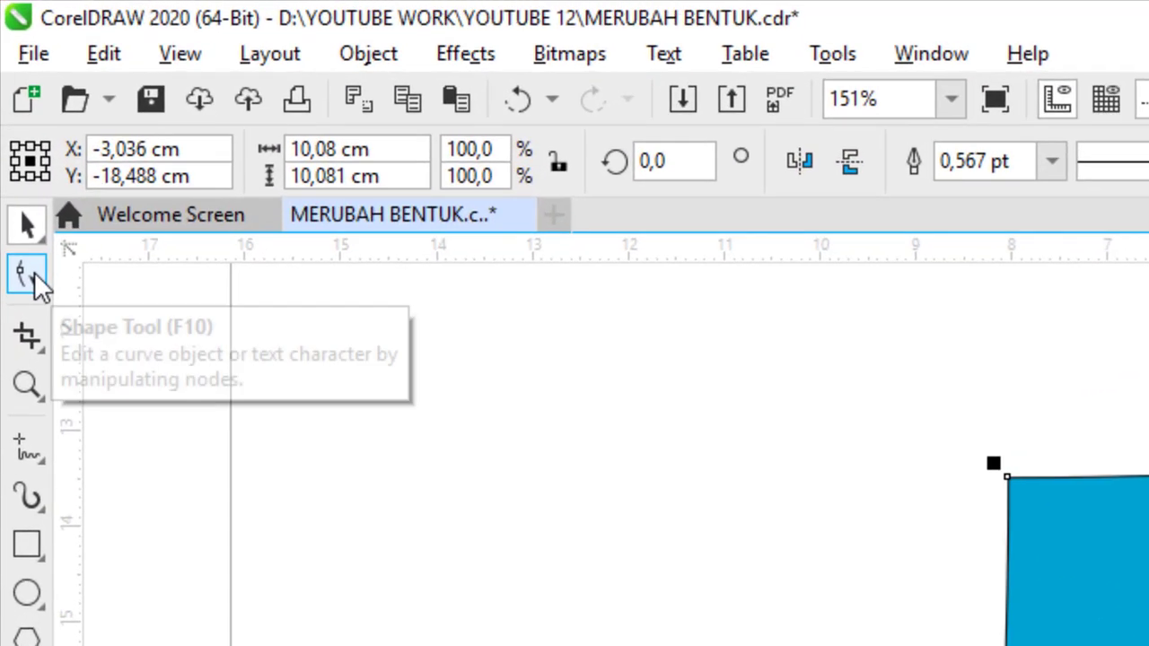
{"action": "left_click", "coordinate": [11, 96]}
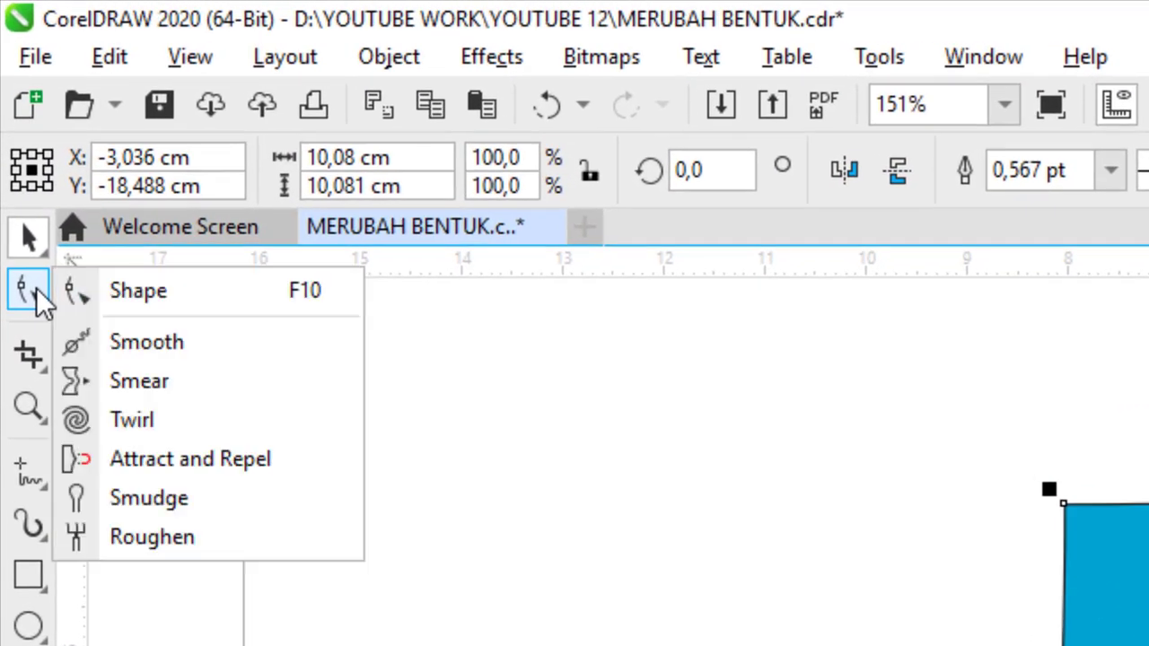
{"action": "left_click", "coordinate": [137, 296]}
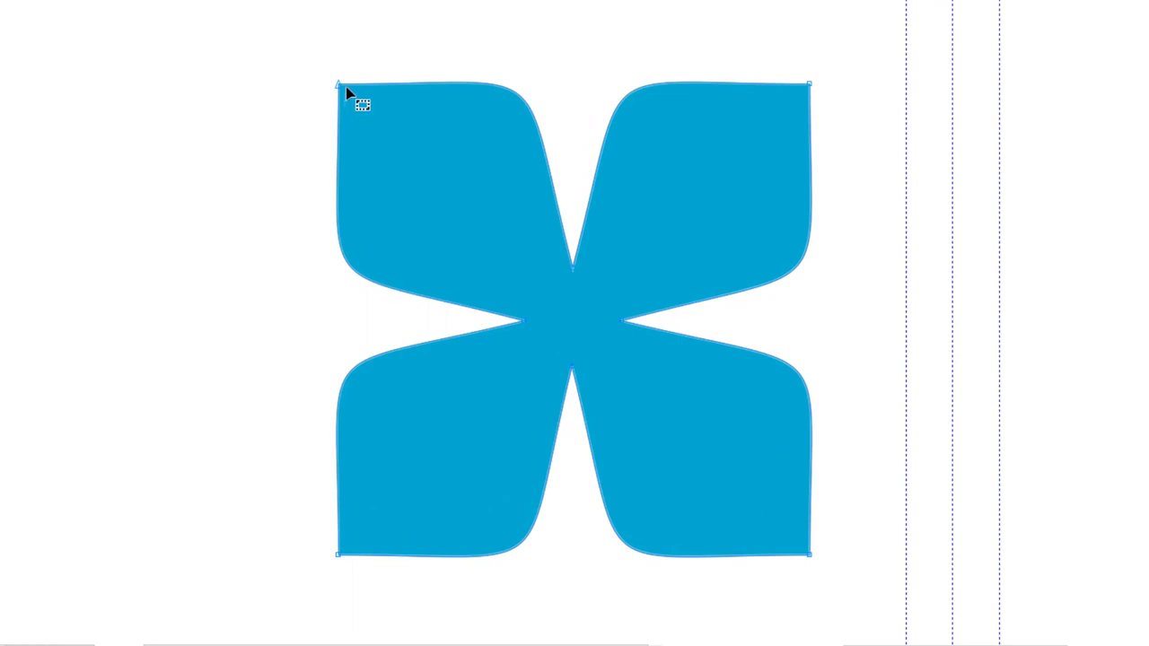
{"action": "left_click", "coordinate": [339, 87]}
{"action": "left_click", "coordinate": [810, 85]}
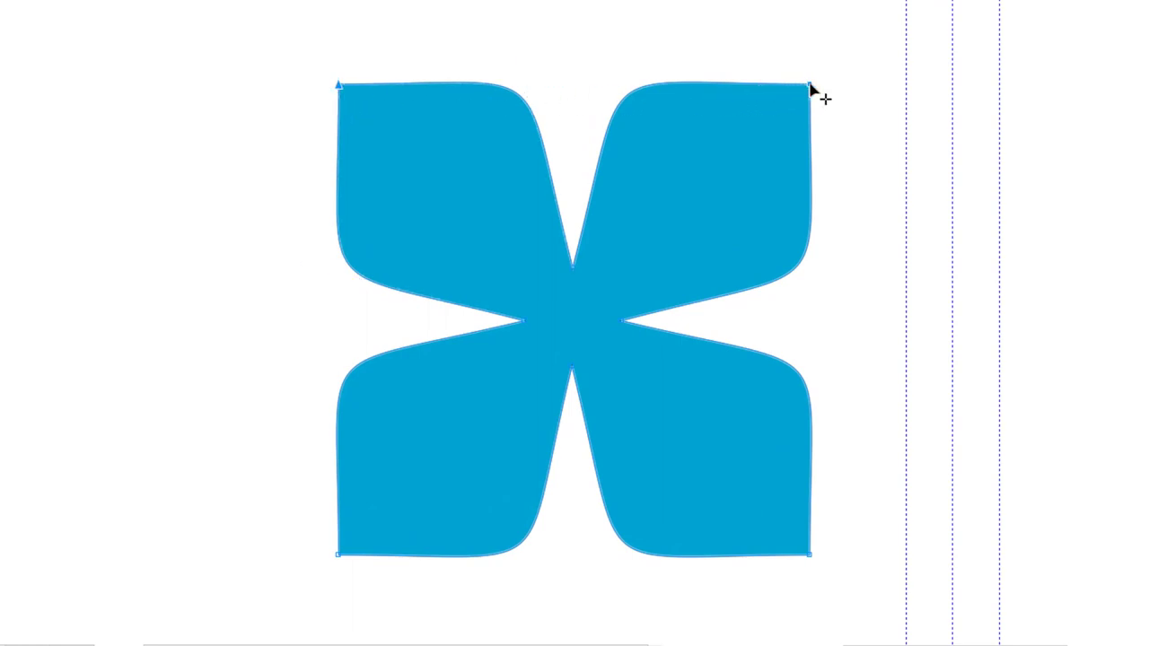
{"action": "left_click", "coordinate": [810, 555]}
{"action": "left_click", "coordinate": [380, 521]}
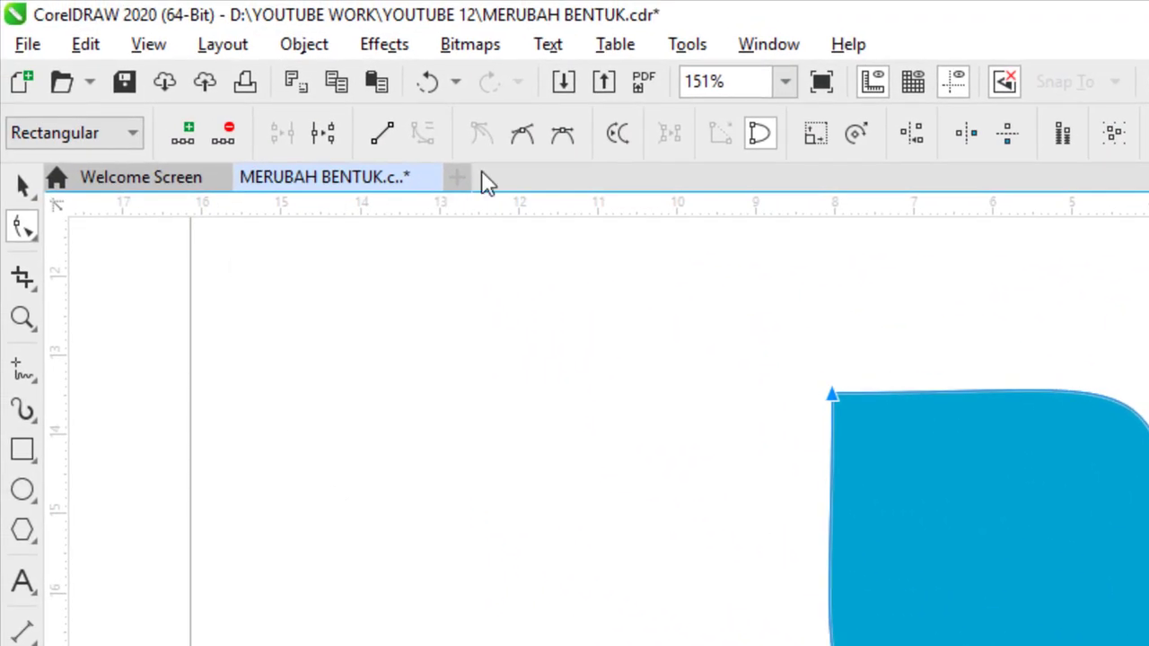
{"action": "left_click", "coordinate": [519, 140]}
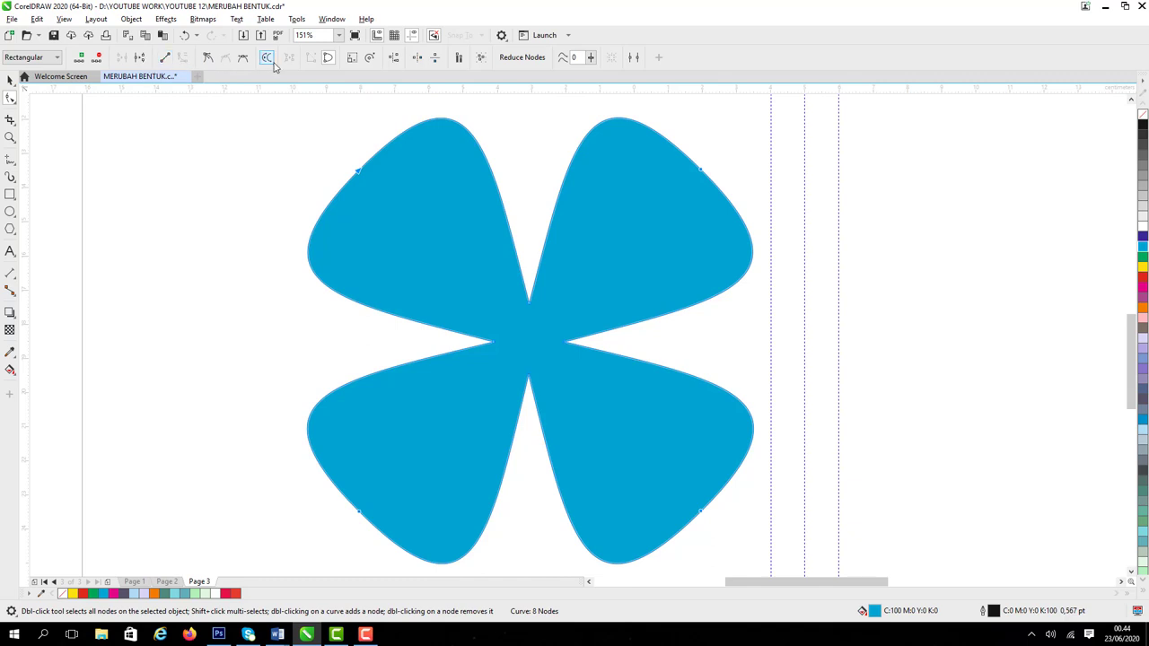
{"action": "left_click", "coordinate": [9, 80]}
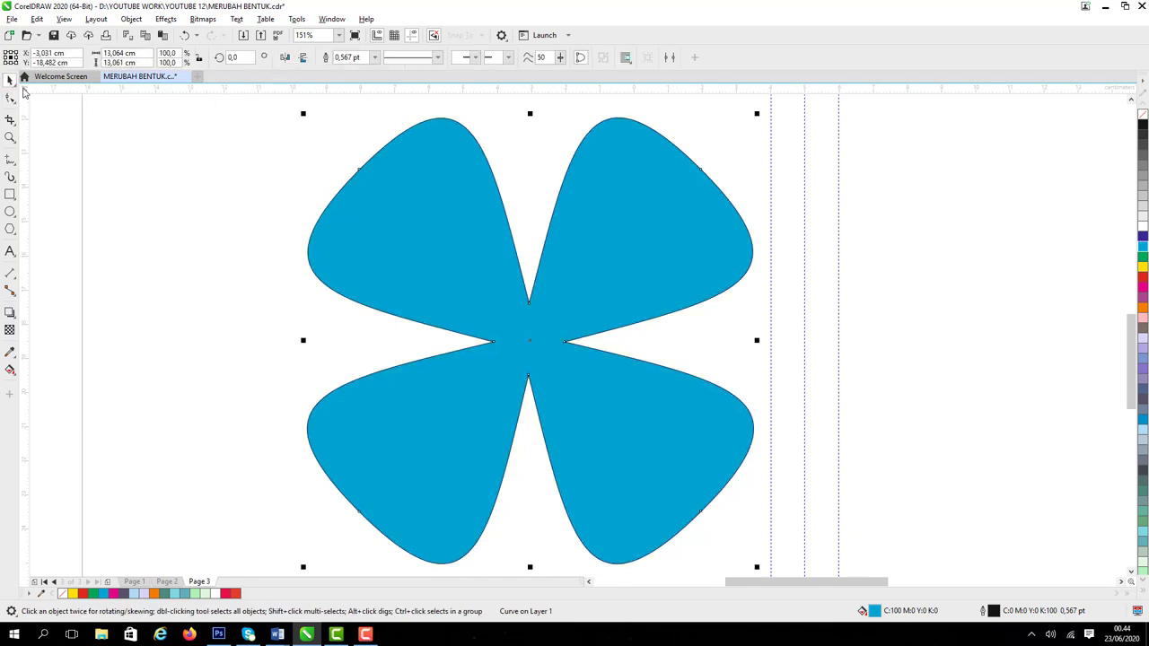
{"action": "left_click", "coordinate": [147, 206]}
- Fill the lower cyan flower shape with magenta (C:0 M:100 Y:0 K:0)
{"action": "key", "text": "z"}
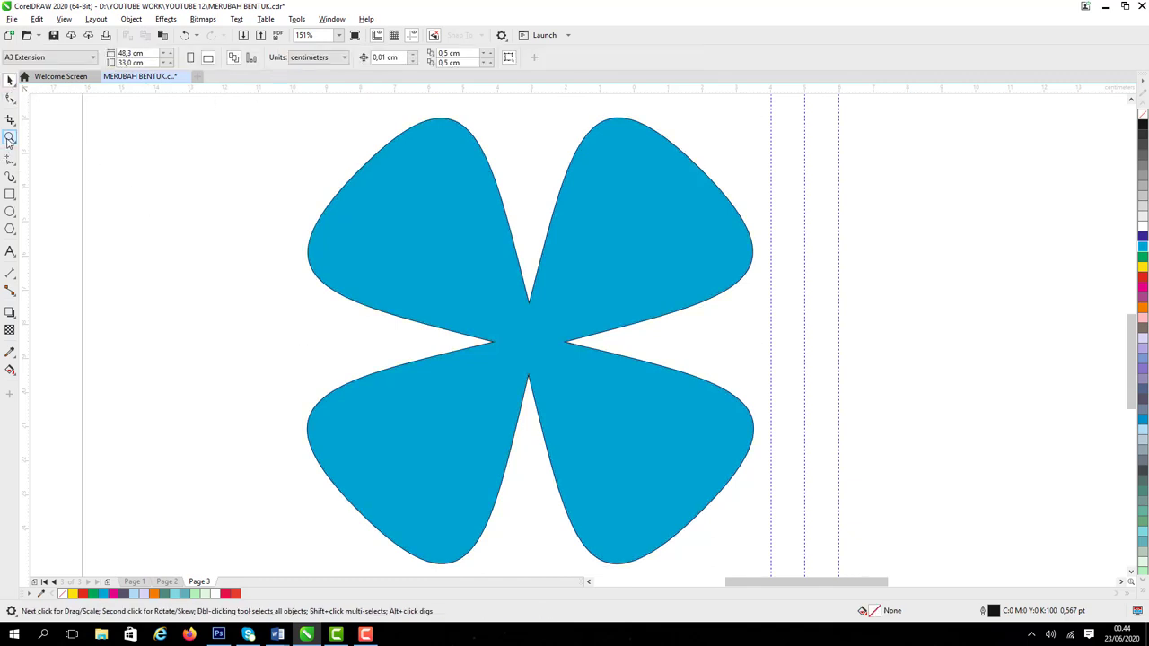
{"action": "right_click", "coordinate": [403, 311]}
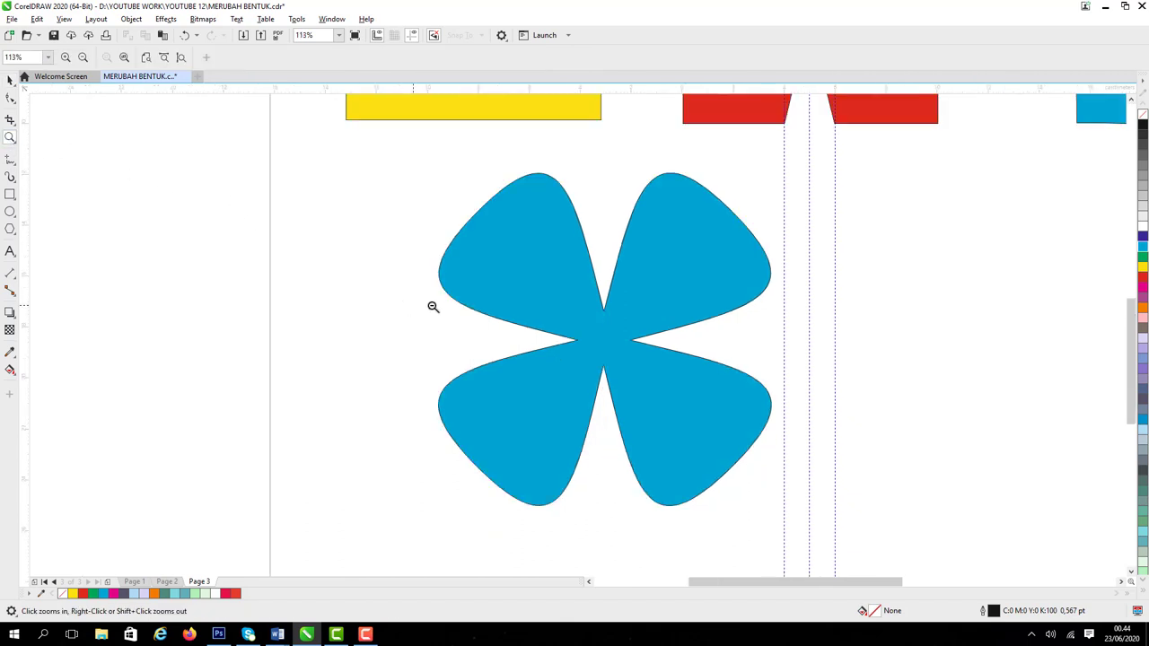
{"action": "right_click", "coordinate": [432, 307]}
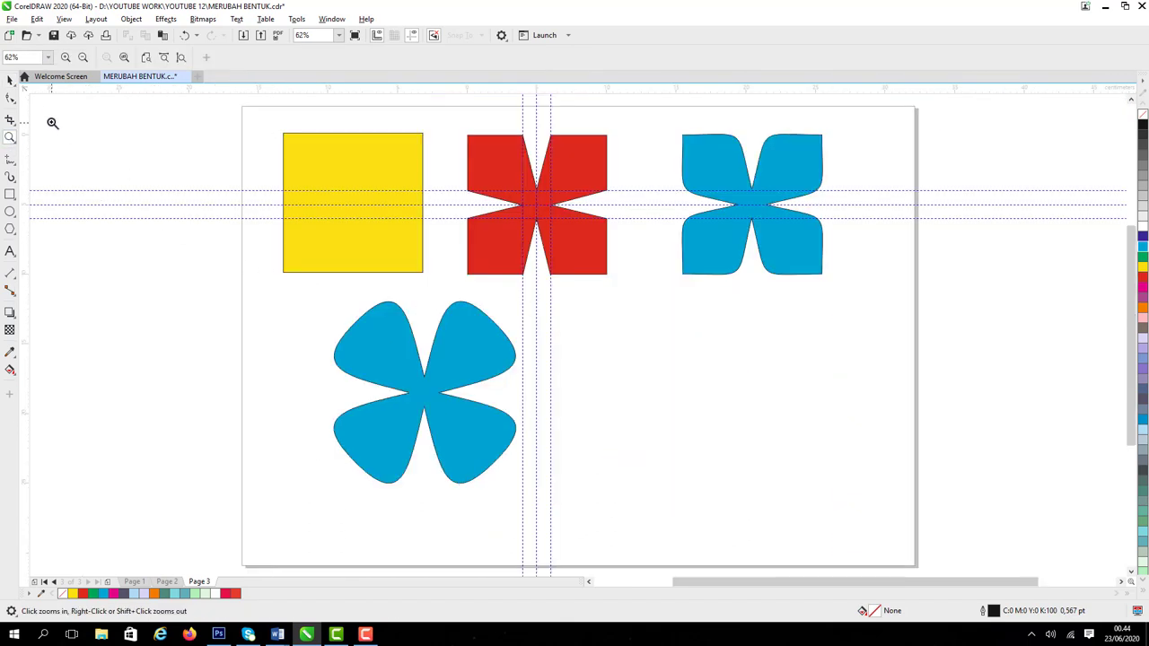
{"action": "left_click", "coordinate": [9, 81]}
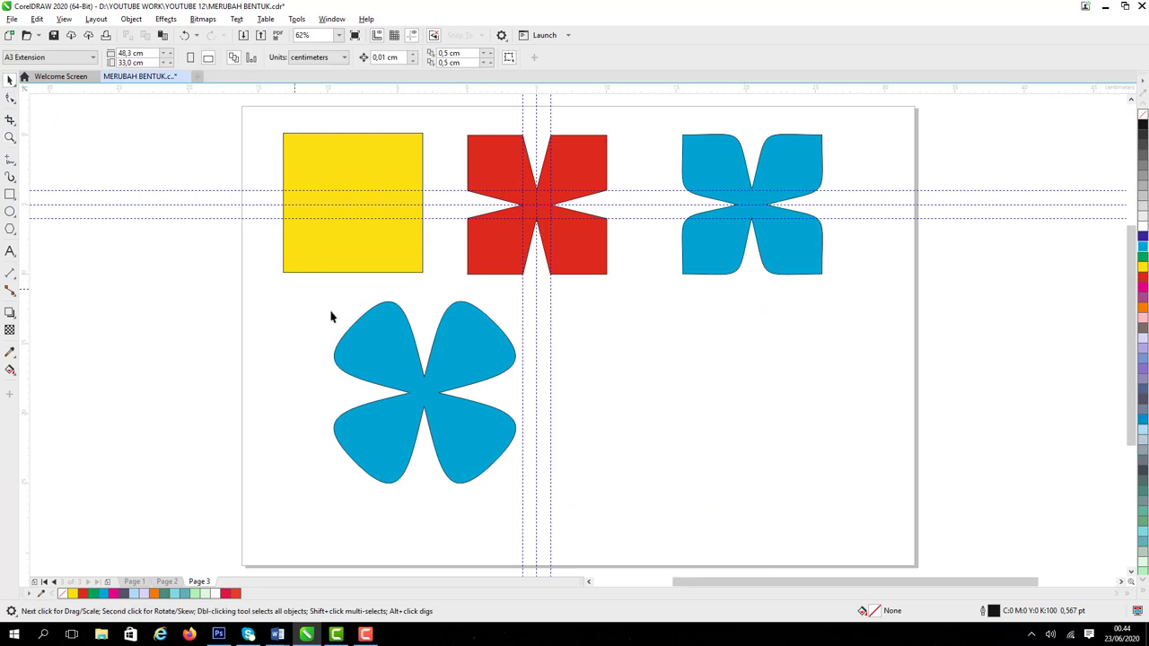
{"action": "left_click", "coordinate": [434, 404]}
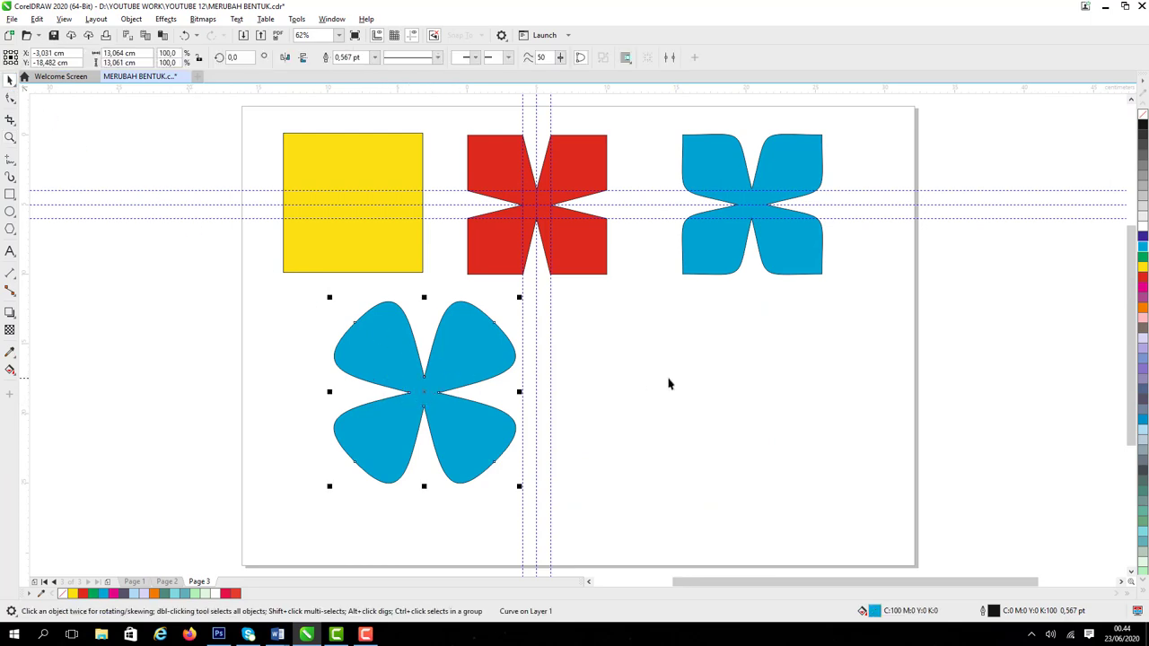
{"action": "left_click", "coordinate": [1142, 308]}
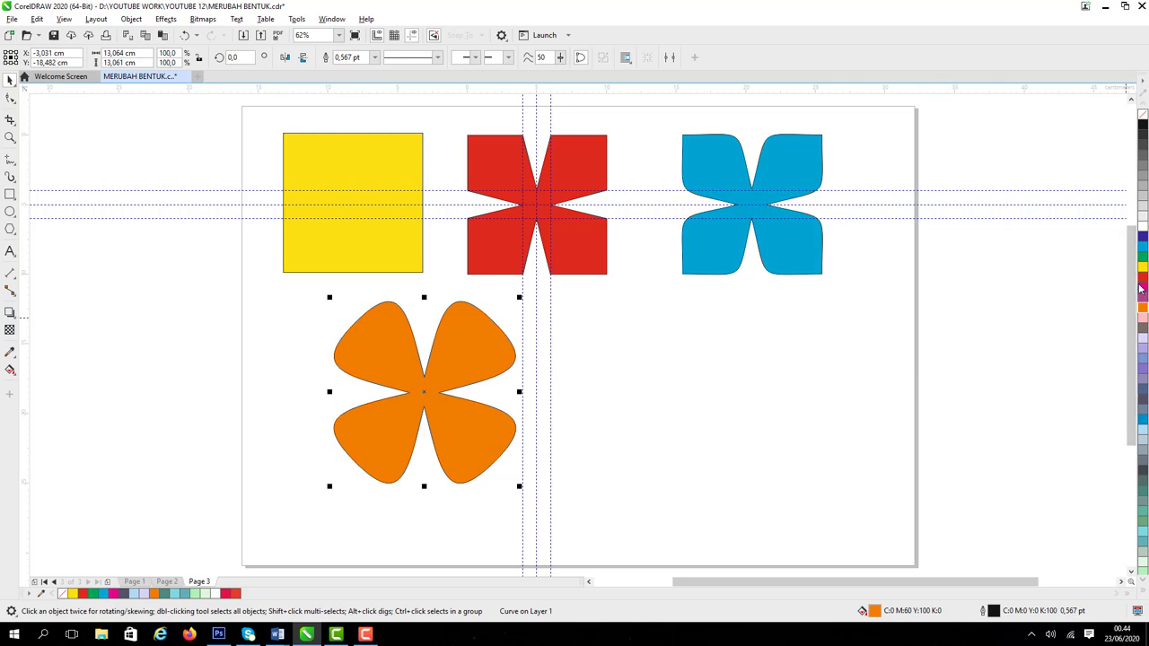
{"action": "left_click", "coordinate": [1142, 288]}
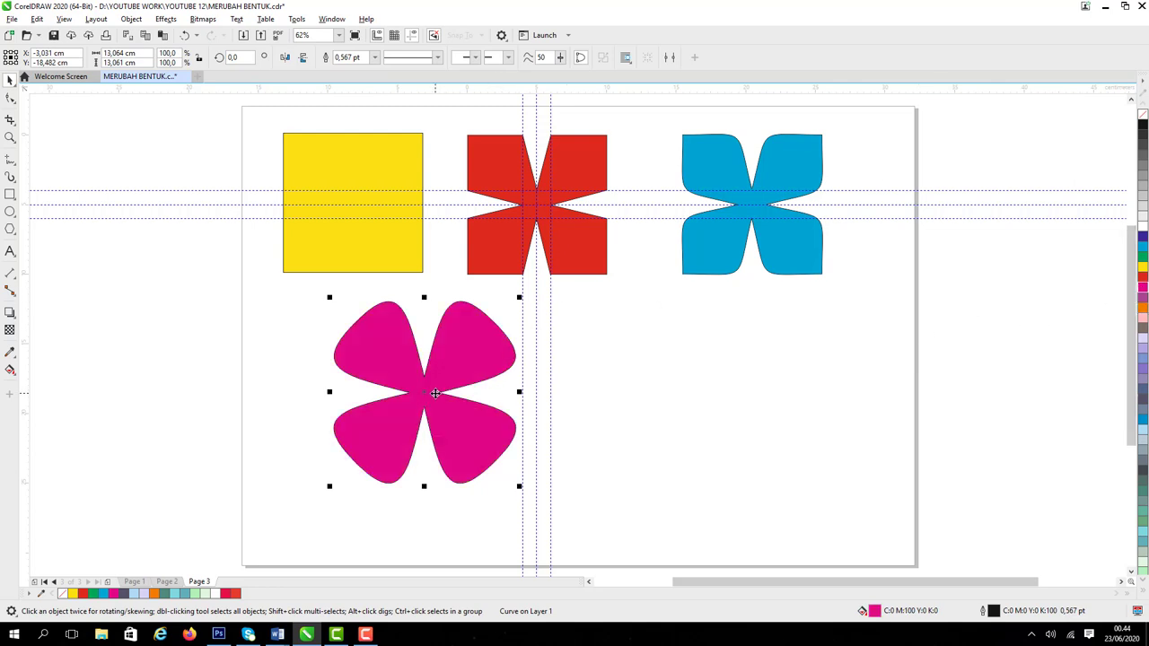
- Duplicate the magenta flower, place the copy to its right at about X 15.6 cm, Y -18.7 cm, and fill it with periwinkle blue (C:60 M:40 Y:0 K:0)
{"action": "left_click_drag", "start_coordinate": [435, 393], "coordinate": [705, 386]}
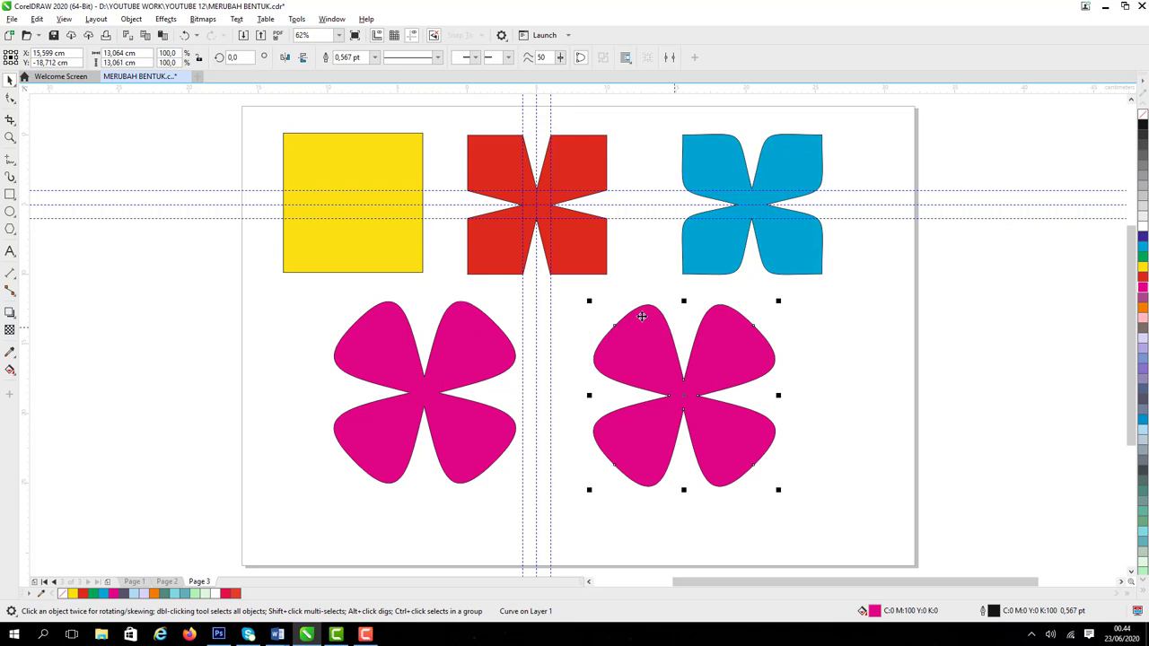
{"action": "left_click", "coordinate": [11, 137]}
{"action": "left_click_drag", "start_coordinate": [539, 286], "coordinate": [884, 516]}
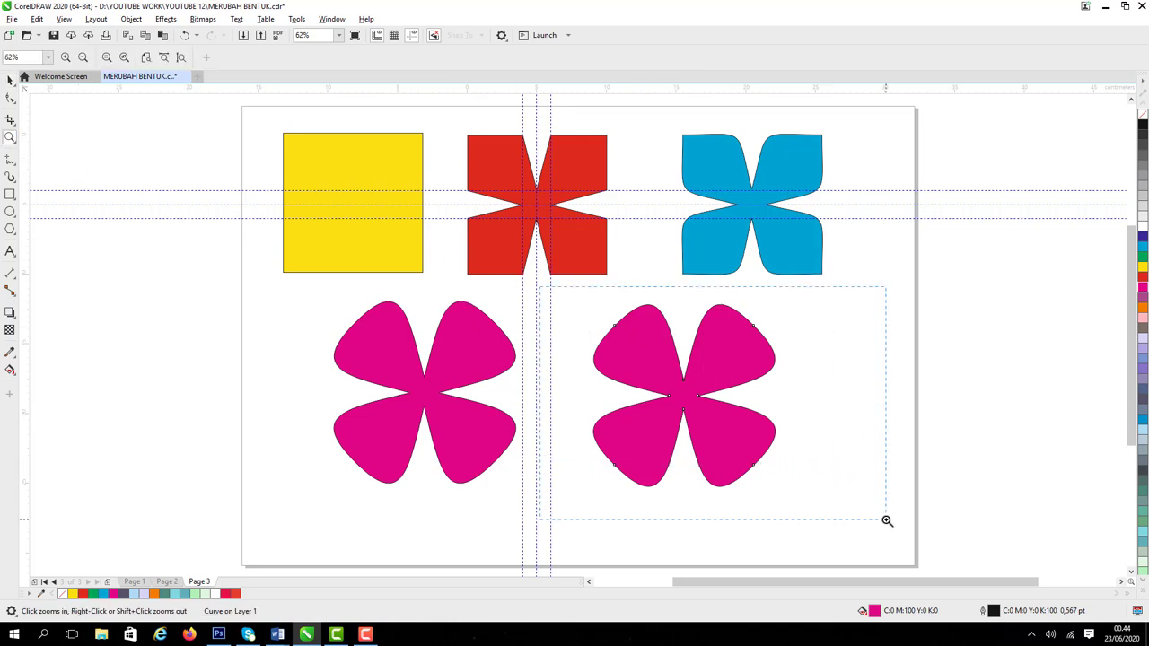
{"action": "left_click", "coordinate": [8, 81]}
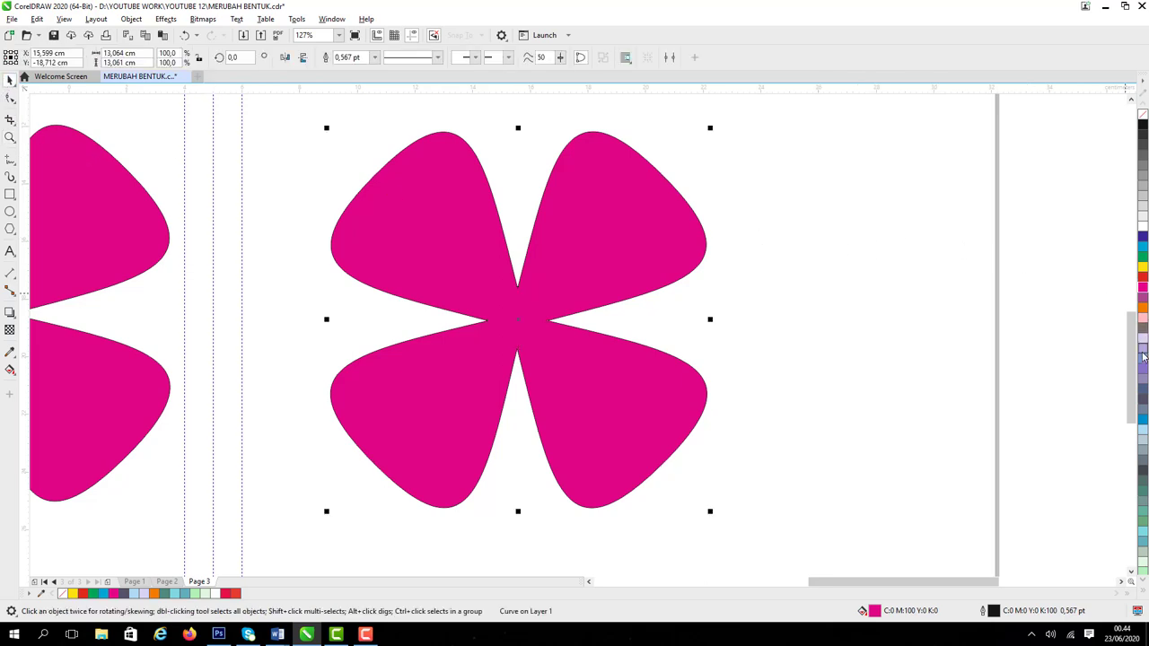
{"action": "left_click", "coordinate": [1142, 359]}
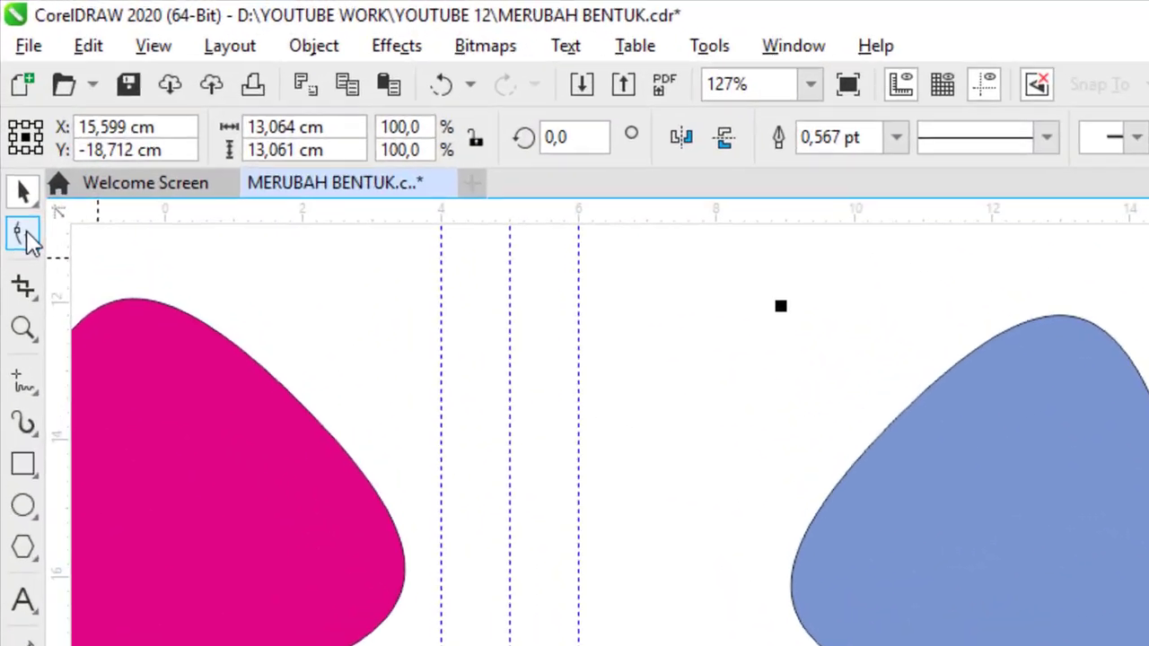
- Delete the four outer nodes on the blue flower's petal edges to turn them into teardrop-shaped petals
{"action": "left_click", "coordinate": [10, 99]}
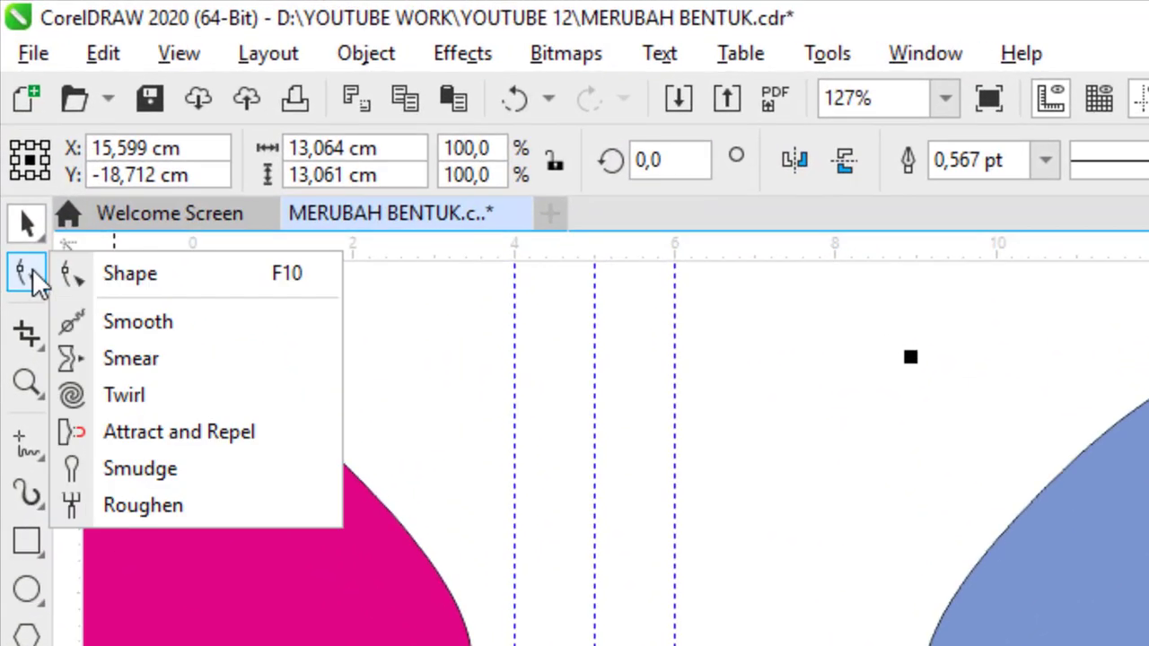
{"action": "left_click", "coordinate": [124, 276]}
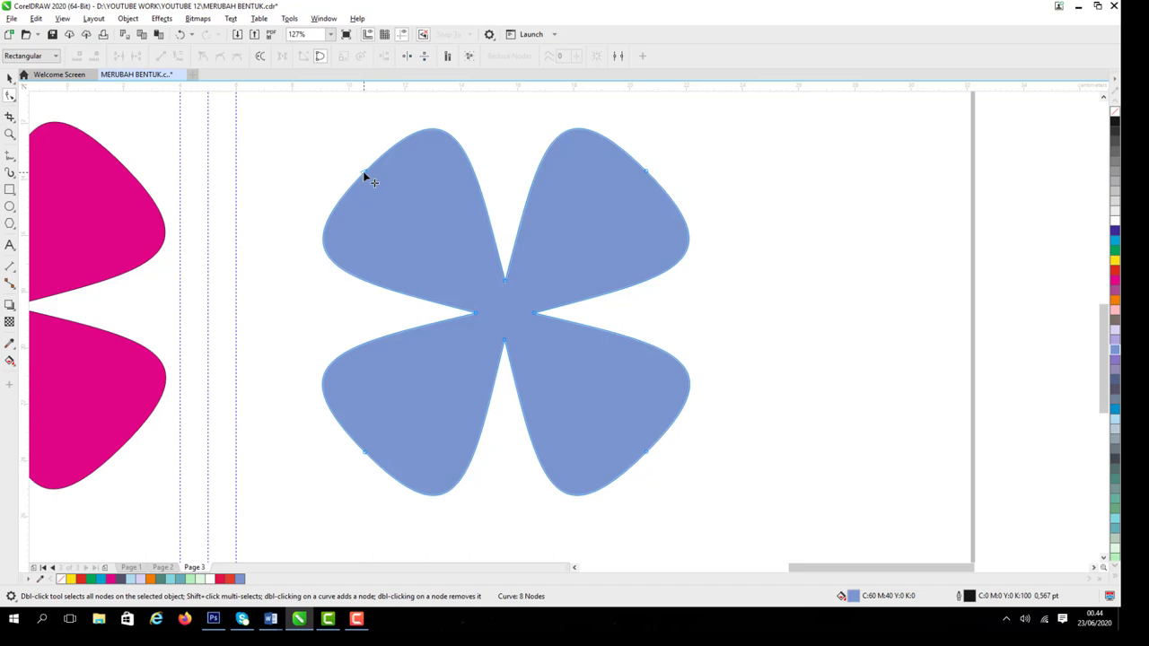
{"action": "left_click", "coordinate": [363, 174]}
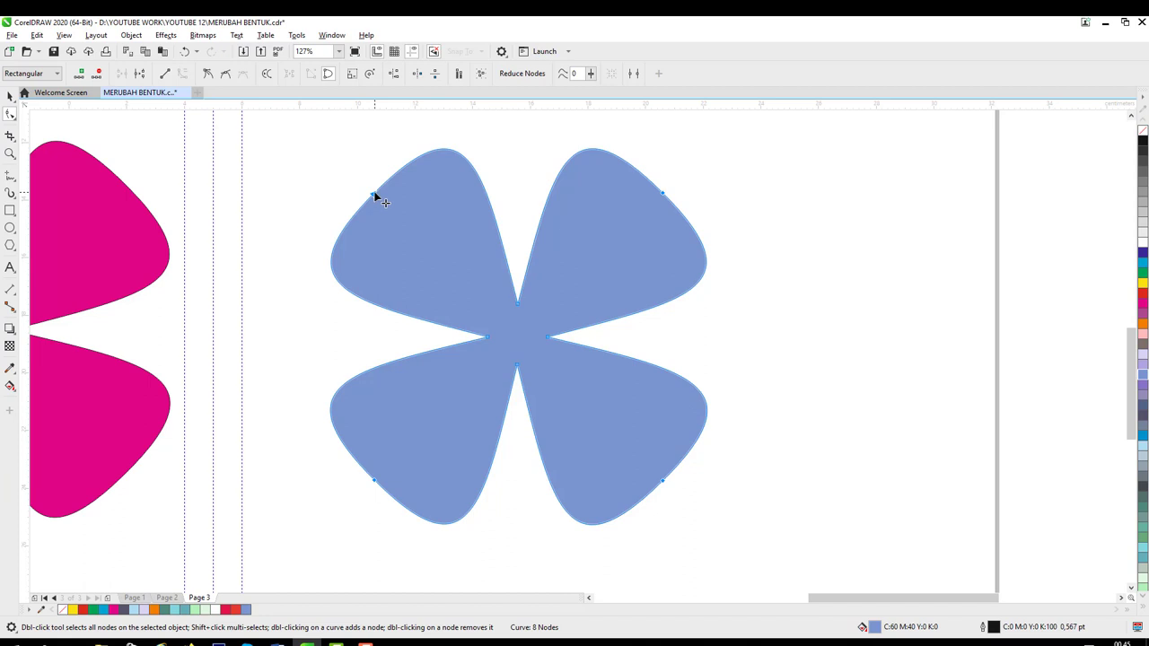
{"action": "double_click", "coordinate": [374, 195]}
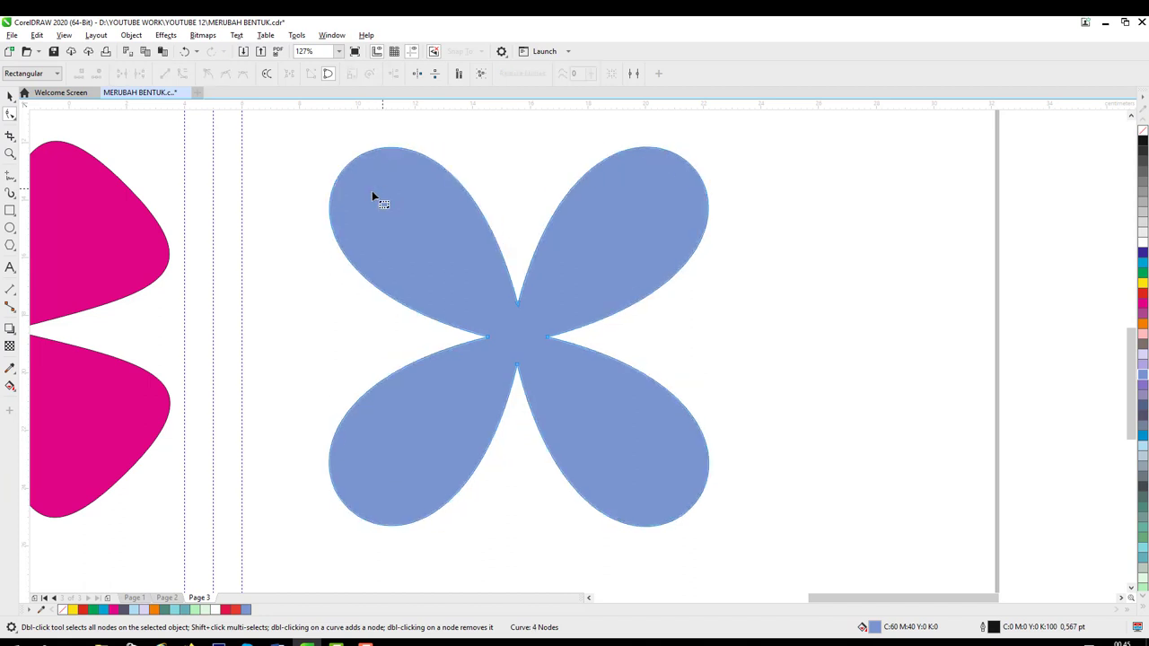
{"action": "left_click", "coordinate": [10, 153]}
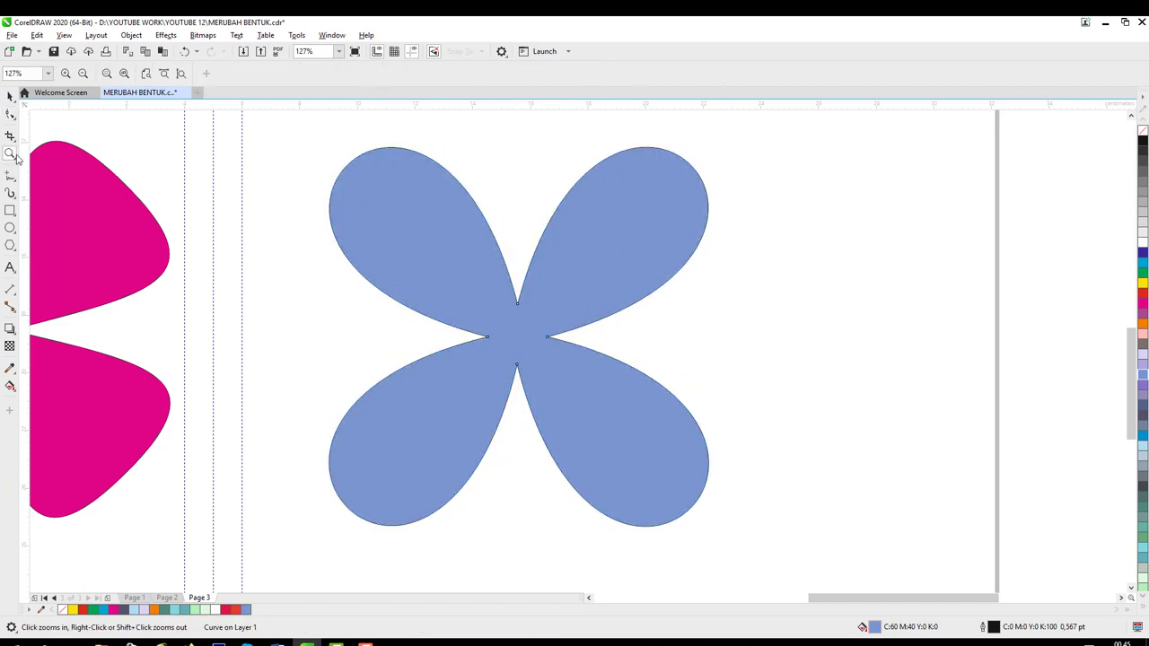
{"action": "left_click", "coordinate": [180, 75]}
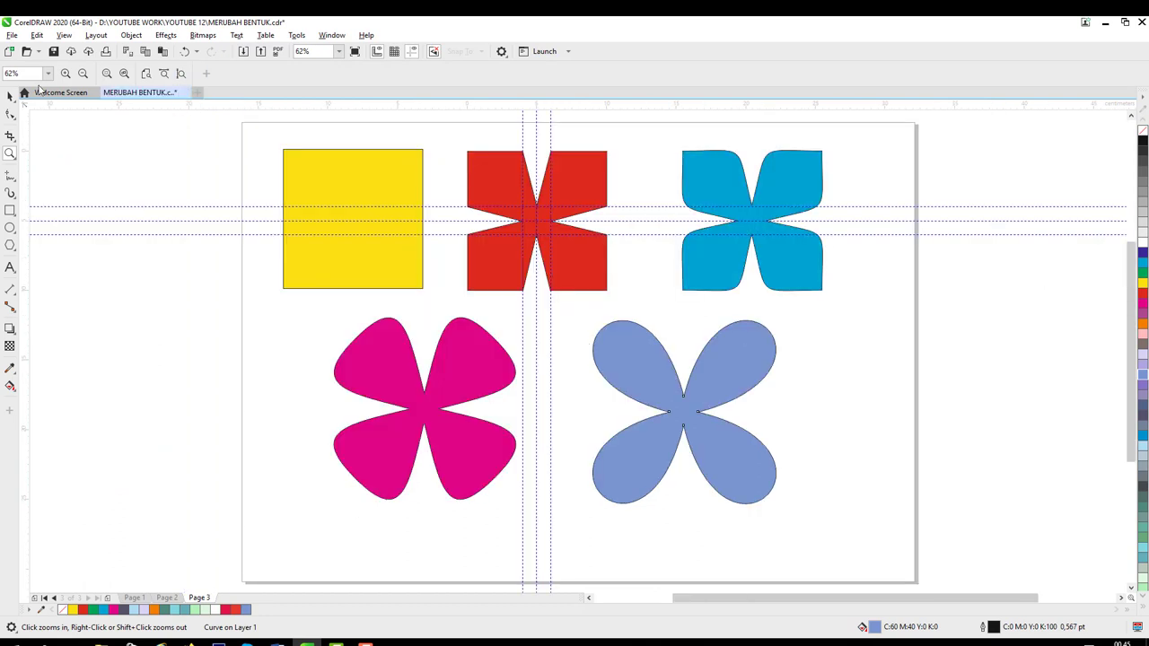
{"action": "left_click", "coordinate": [9, 95]}
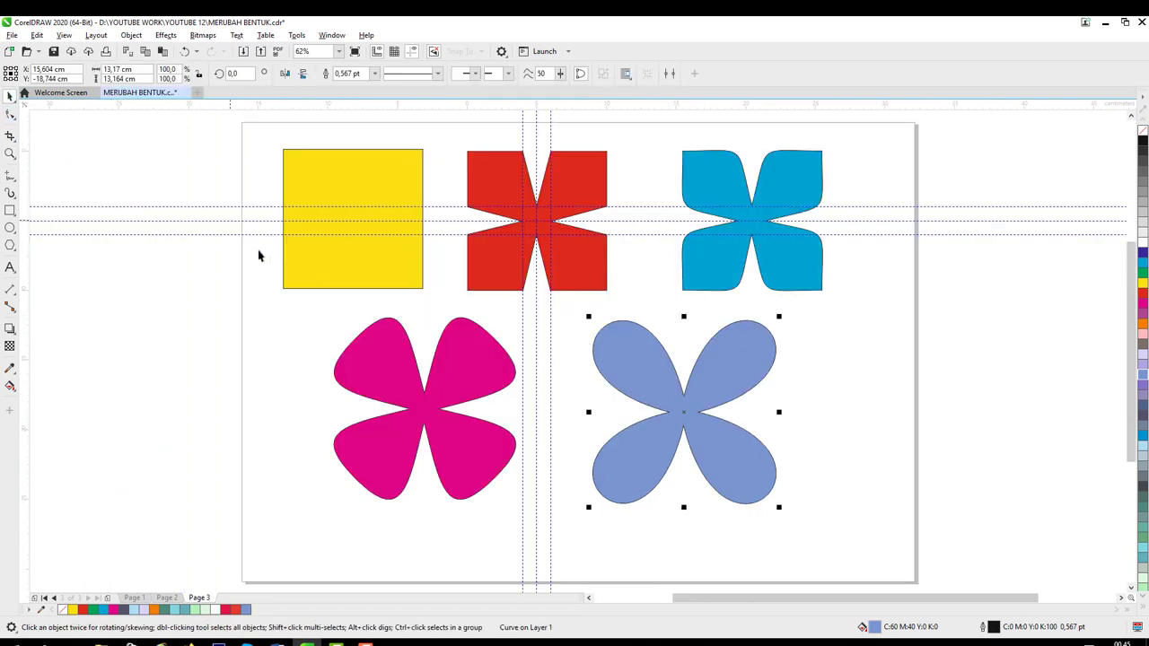
{"action": "left_click", "coordinate": [208, 285]}
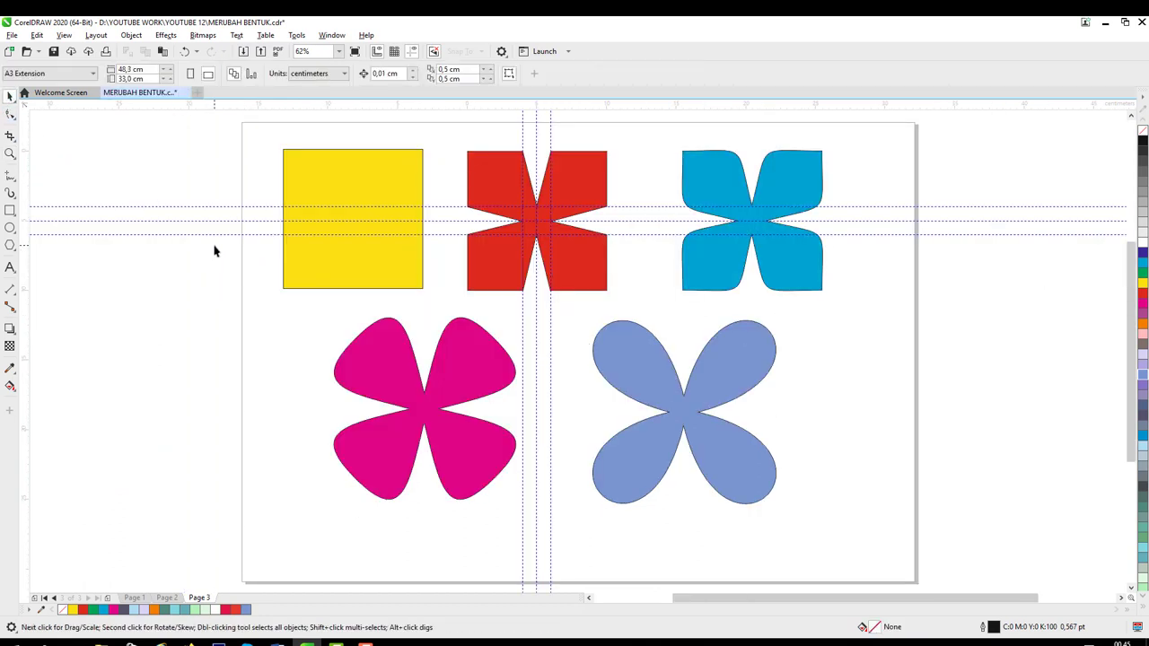
- Remove the outline from all five shapes by setting their outline width to None
{"action": "key", "text": "ctrl+a"}
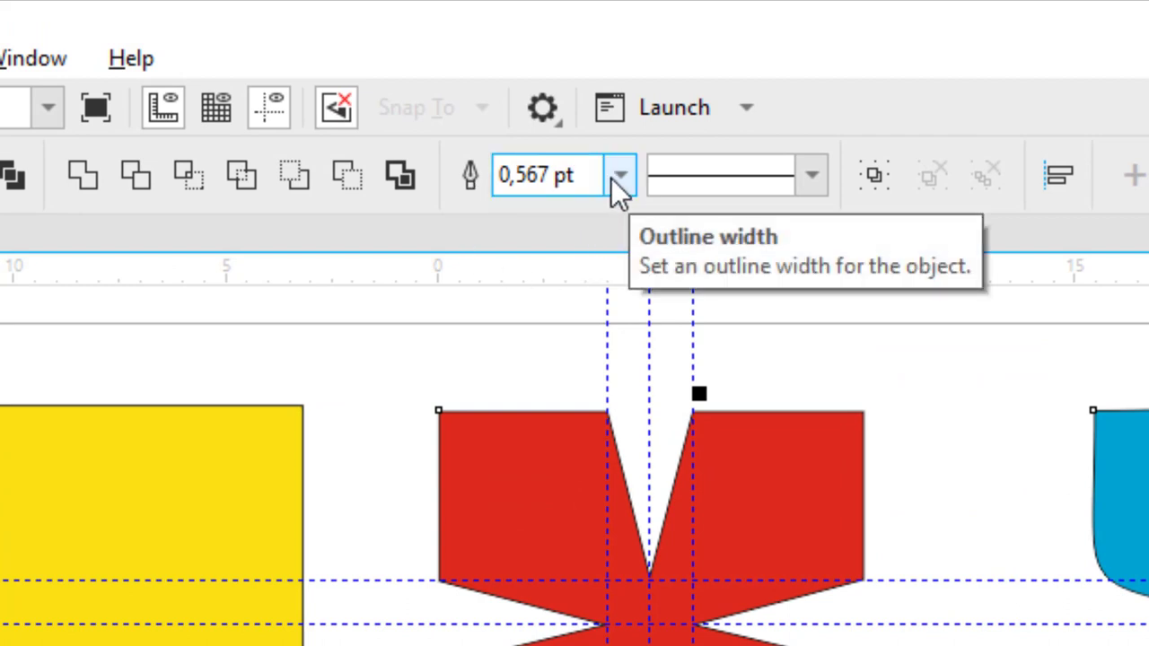
{"action": "left_click", "coordinate": [619, 178]}
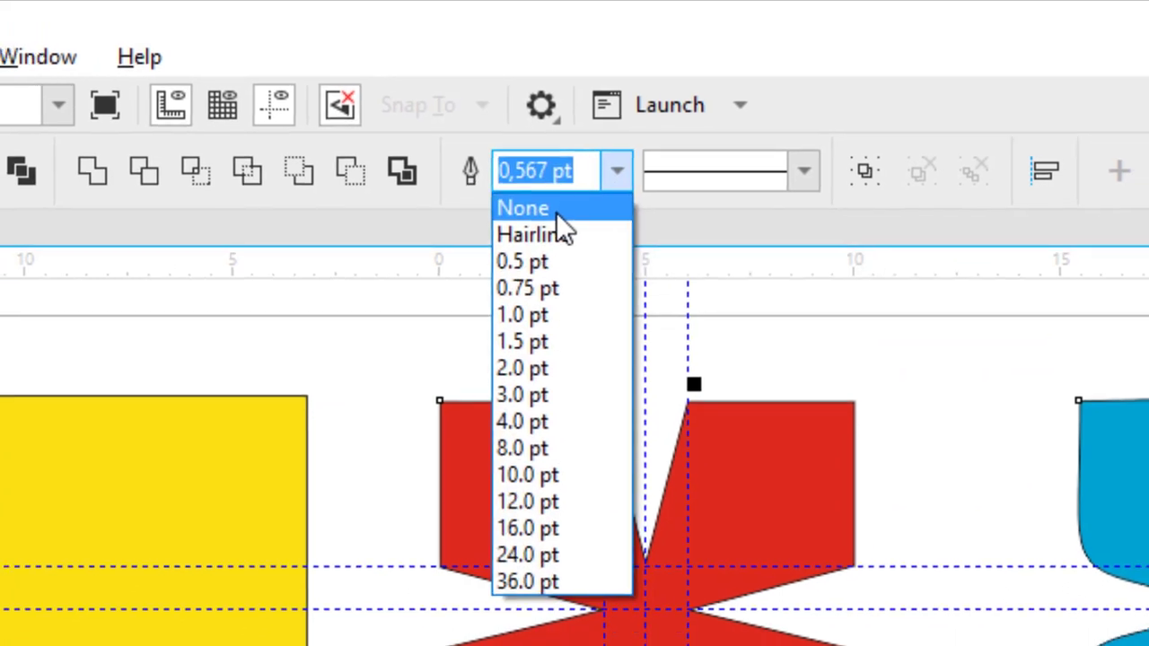
{"action": "left_click", "coordinate": [556, 212]}
{"action": "key", "text": "Escape"}
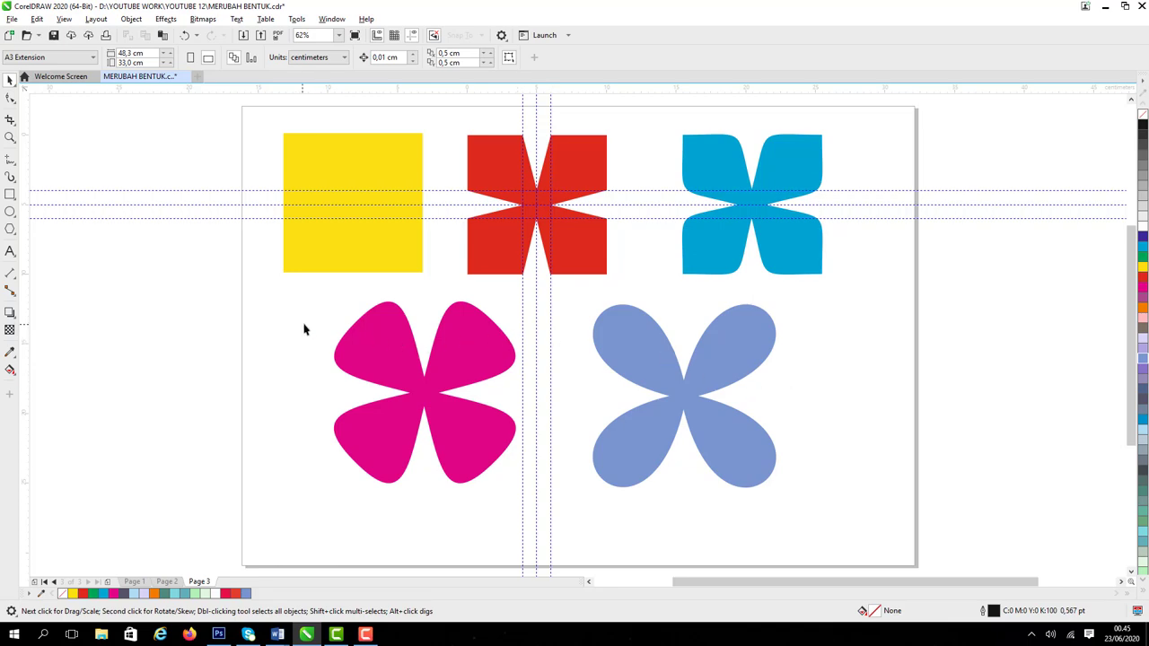
- Group all five shapes and centre the group on the page
{"action": "key", "text": "ctrl+a"}
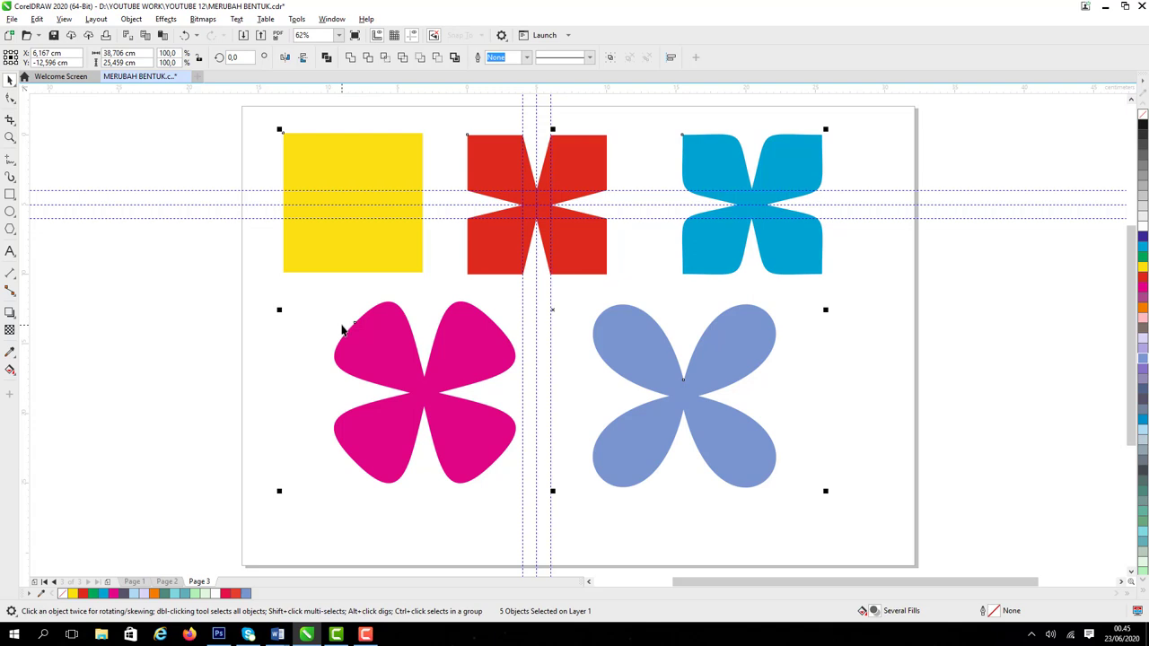
{"action": "key", "text": "ctrl+g"}
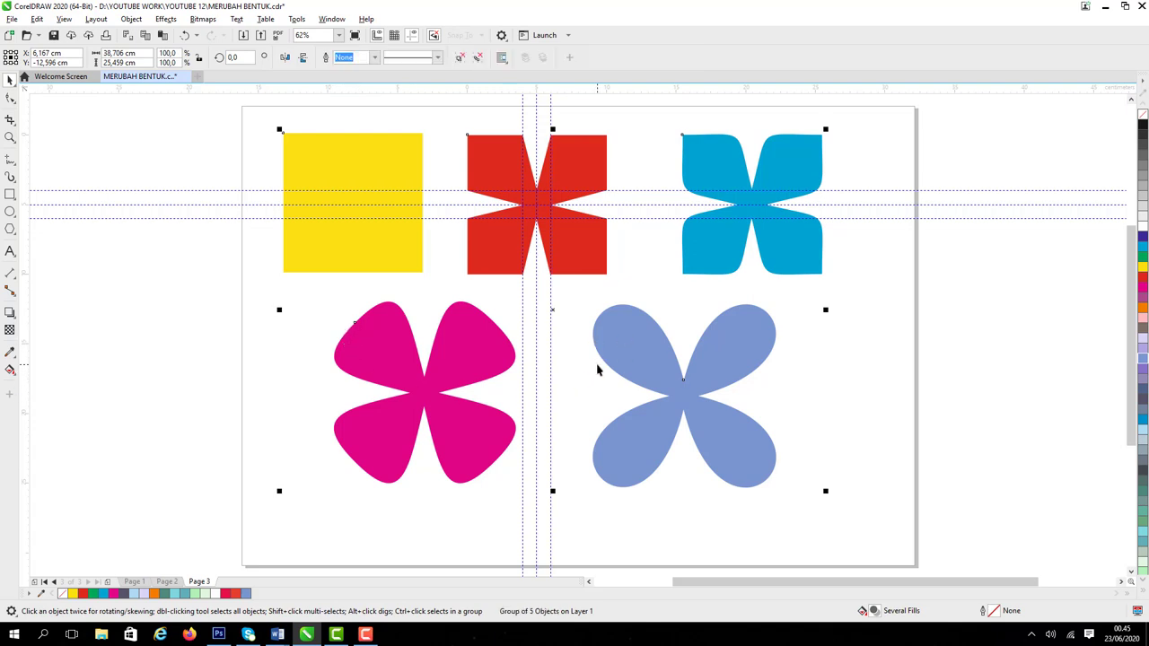
{"action": "key", "text": "p"}
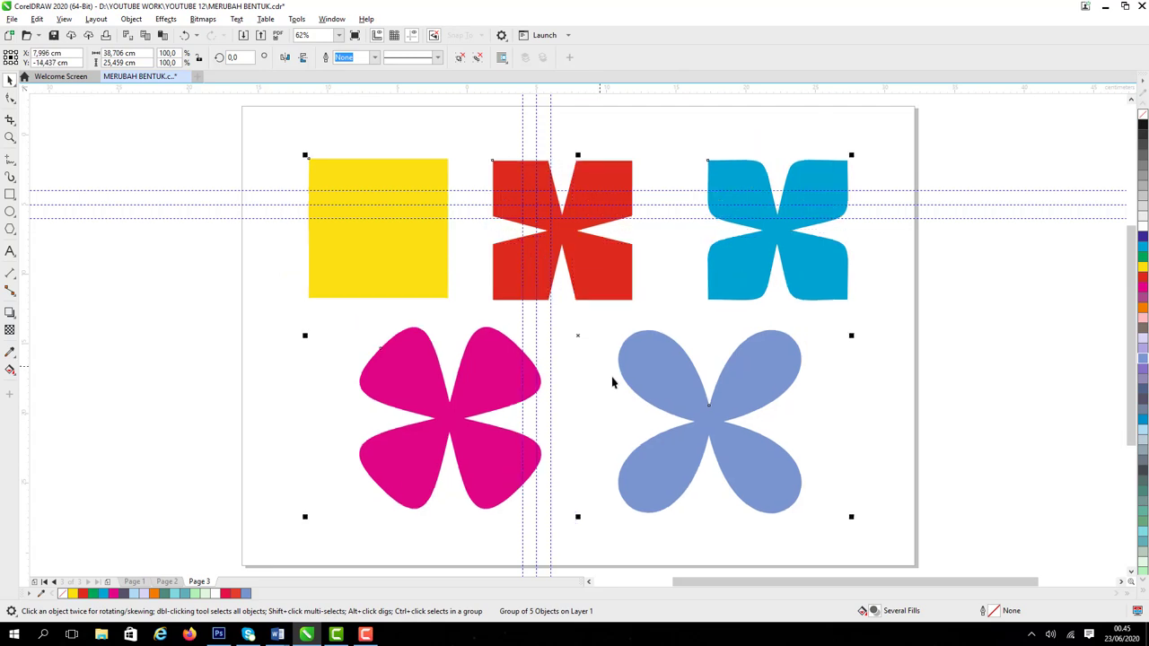
- Create a page-sized rectangle of 48.3 × 33 cm as a background frame behind the five shapes
{"action": "left_click", "coordinate": [943, 389]}
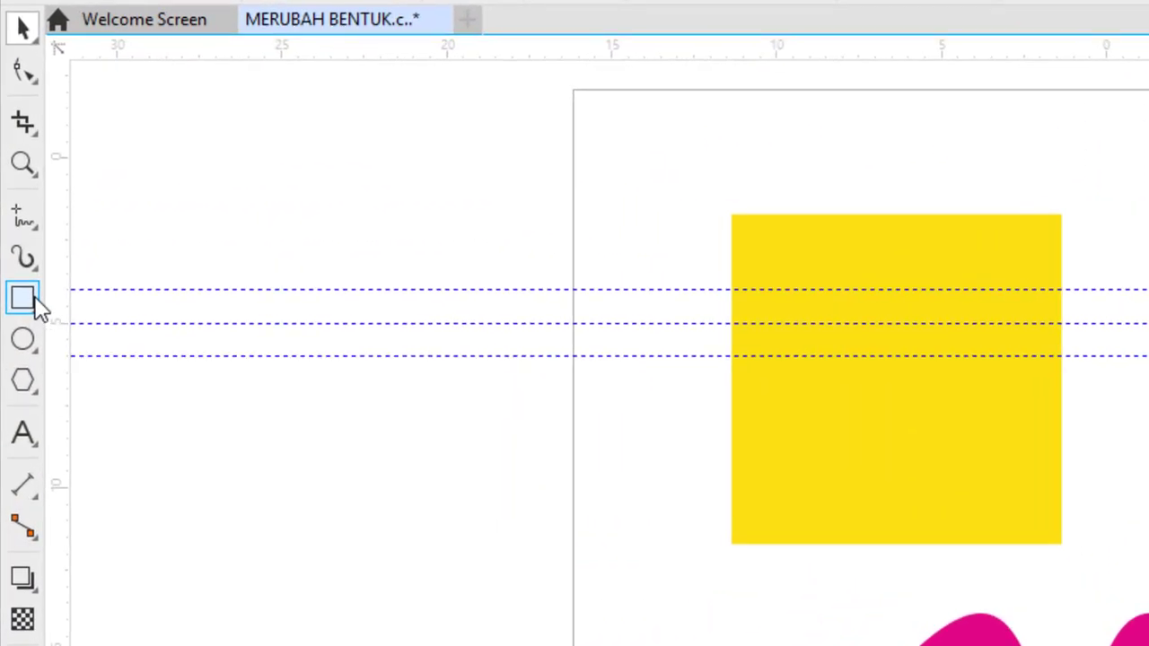
{"action": "left_click", "coordinate": [10, 195]}
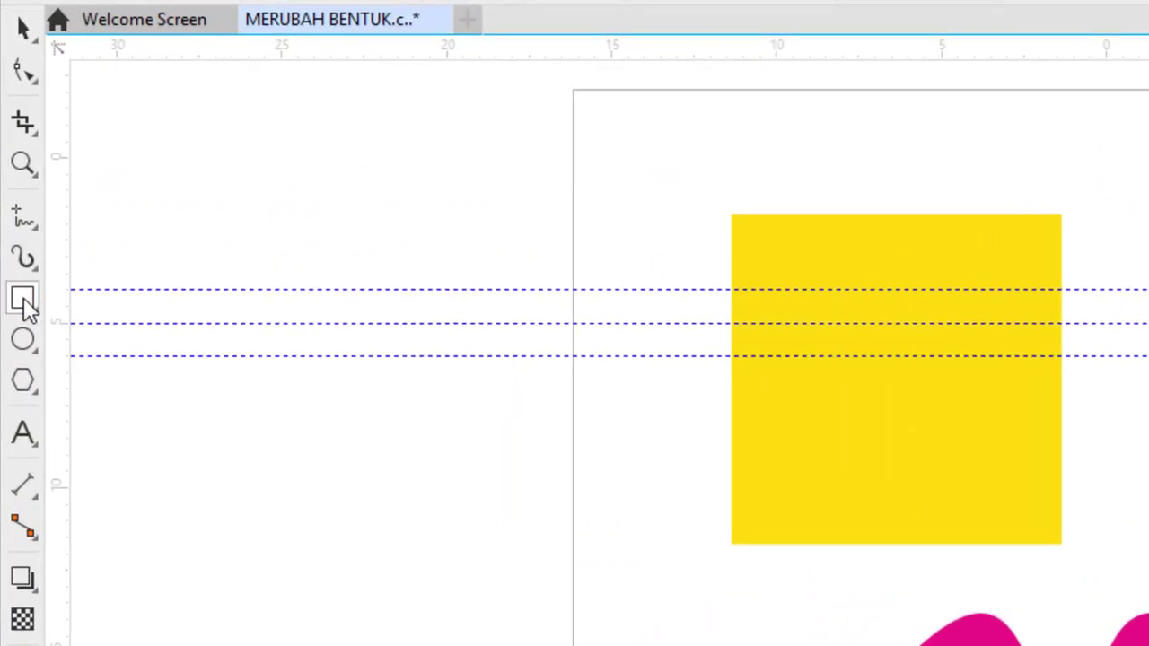
{"action": "left_click", "coordinate": [24, 302]}
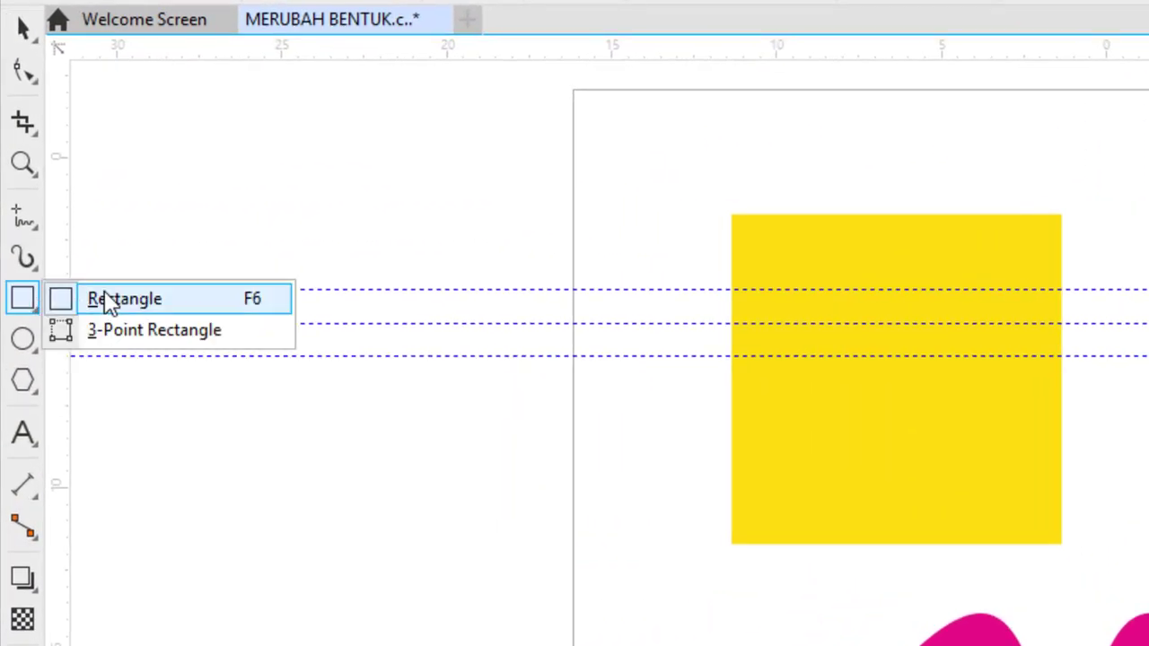
{"action": "left_click", "coordinate": [108, 303]}
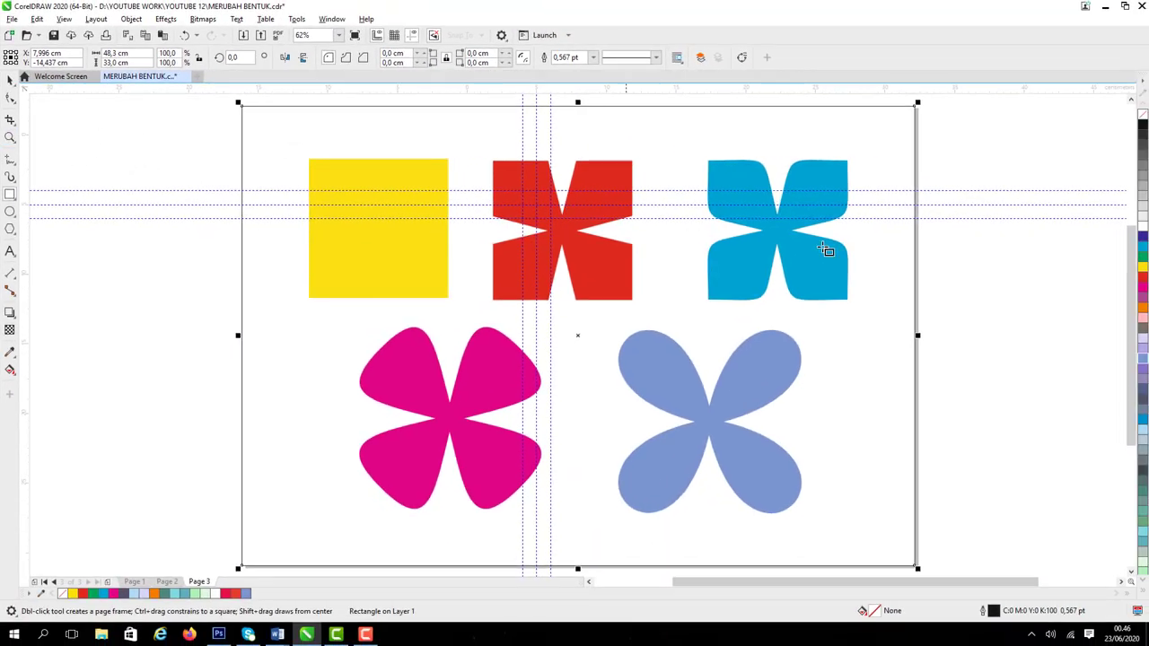
- Fill the page-sized background rectangle with light blue (C:40 M:0 Y:0 K:0), trying teal (C:60 M:0 Y:20 K:20) as an alternative
{"action": "left_click", "coordinate": [1143, 434]}
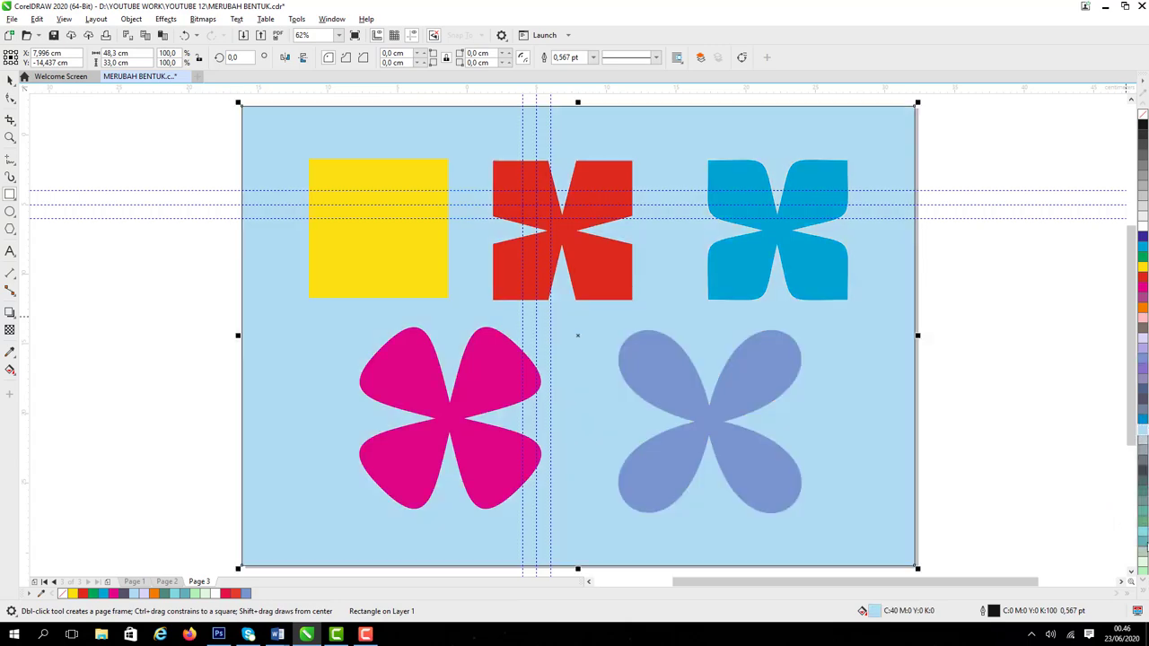
{"action": "left_click", "coordinate": [1142, 543]}
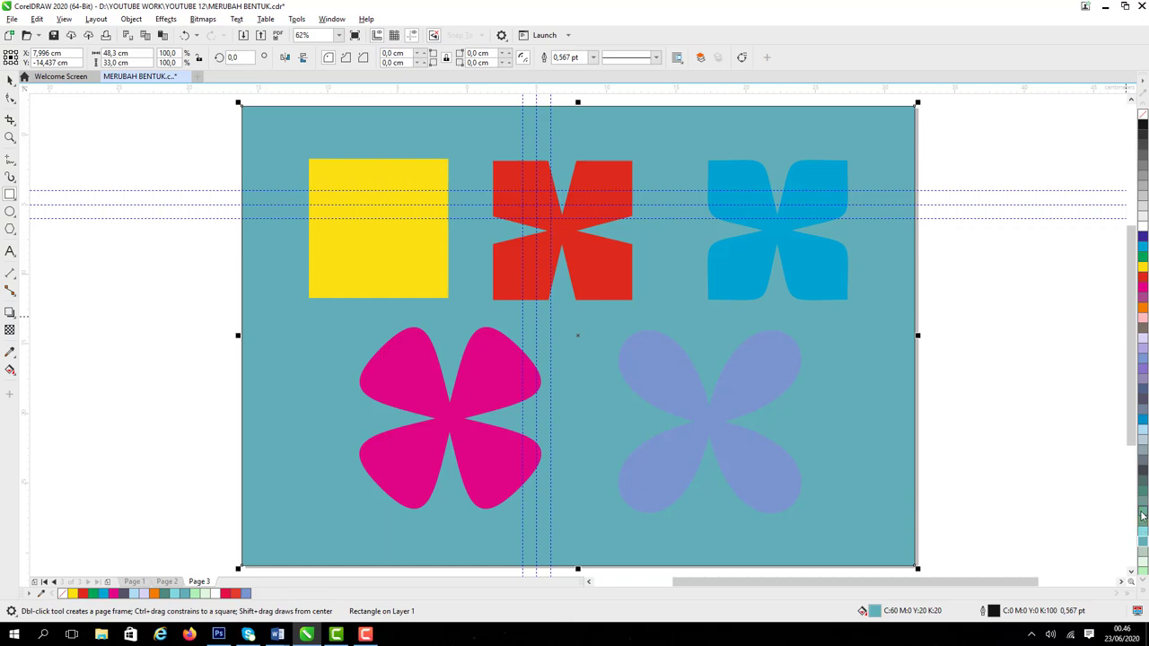
{"action": "left_click", "coordinate": [1142, 441]}
{"action": "left_click", "coordinate": [1142, 431]}
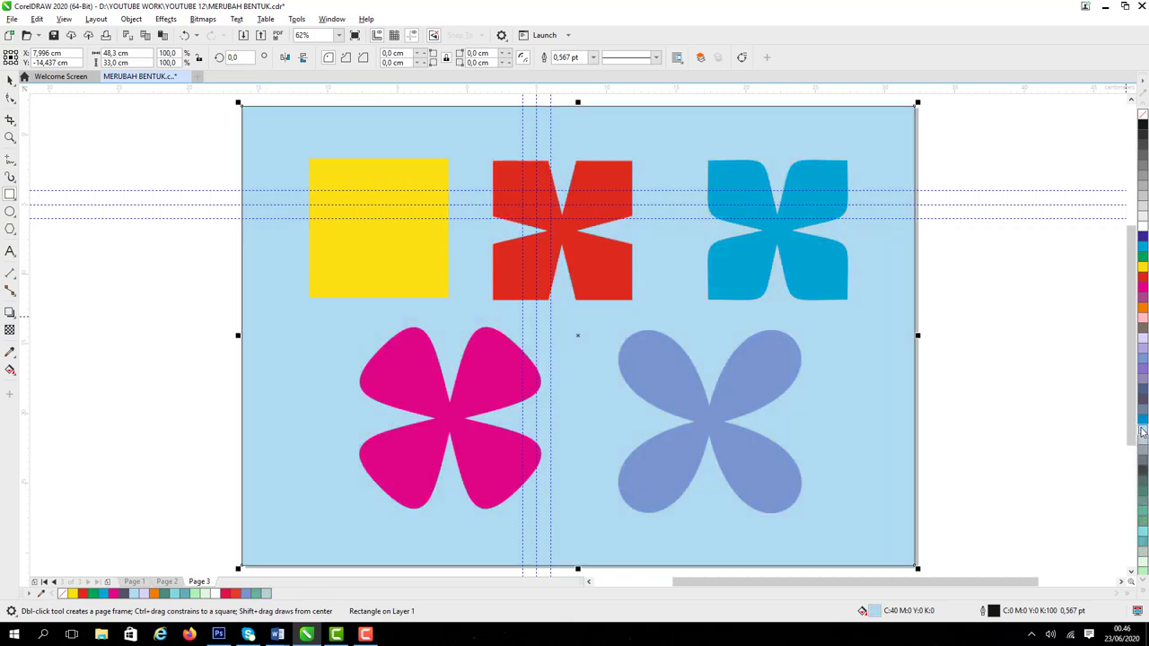
{"action": "left_click", "coordinate": [9, 80]}
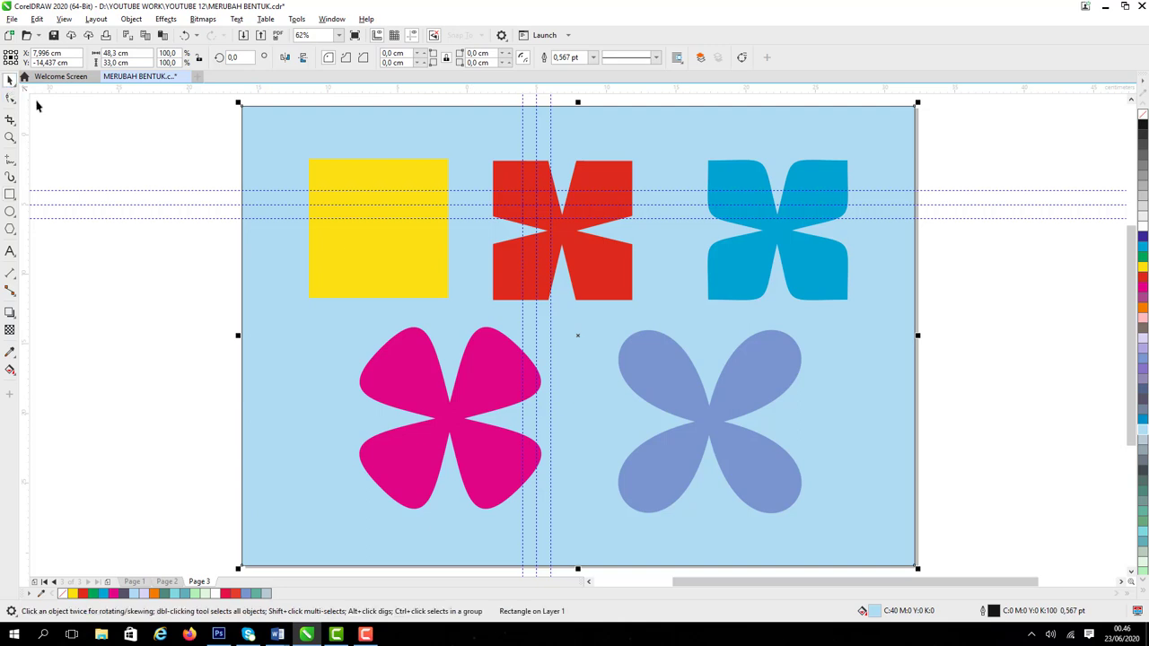
{"action": "left_click", "coordinate": [217, 186]}
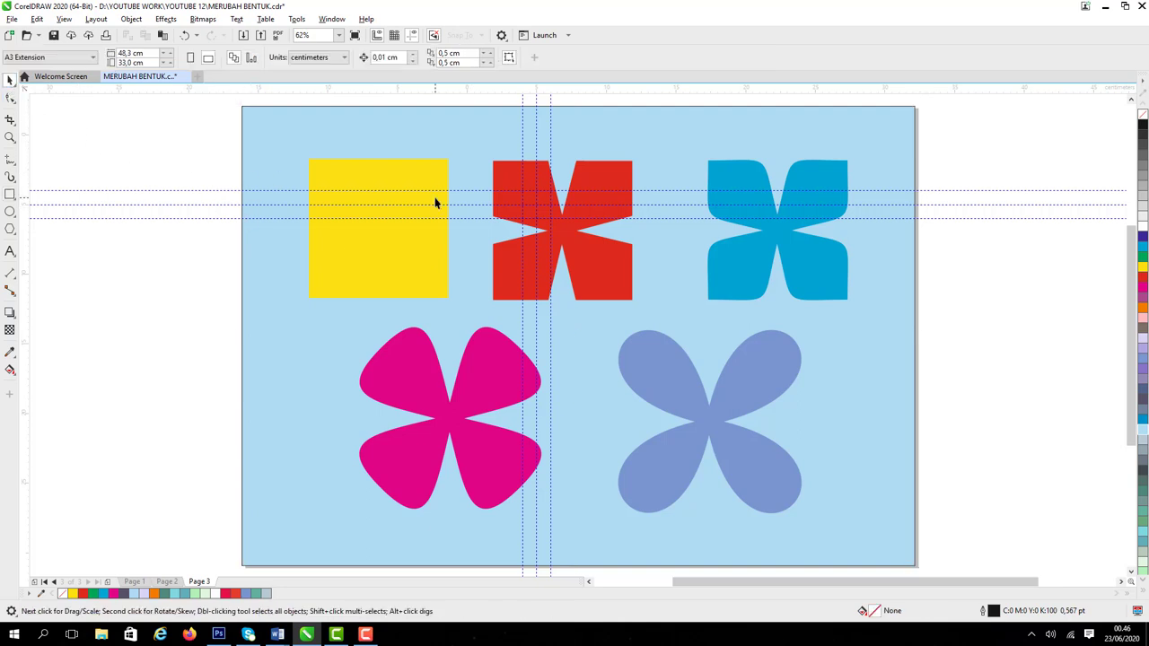
- Hide the guidelines so that only the artwork shows on the page
{"action": "scroll", "coordinate": [498, 385], "scroll_direction": "down", "scroll_amount": 2}
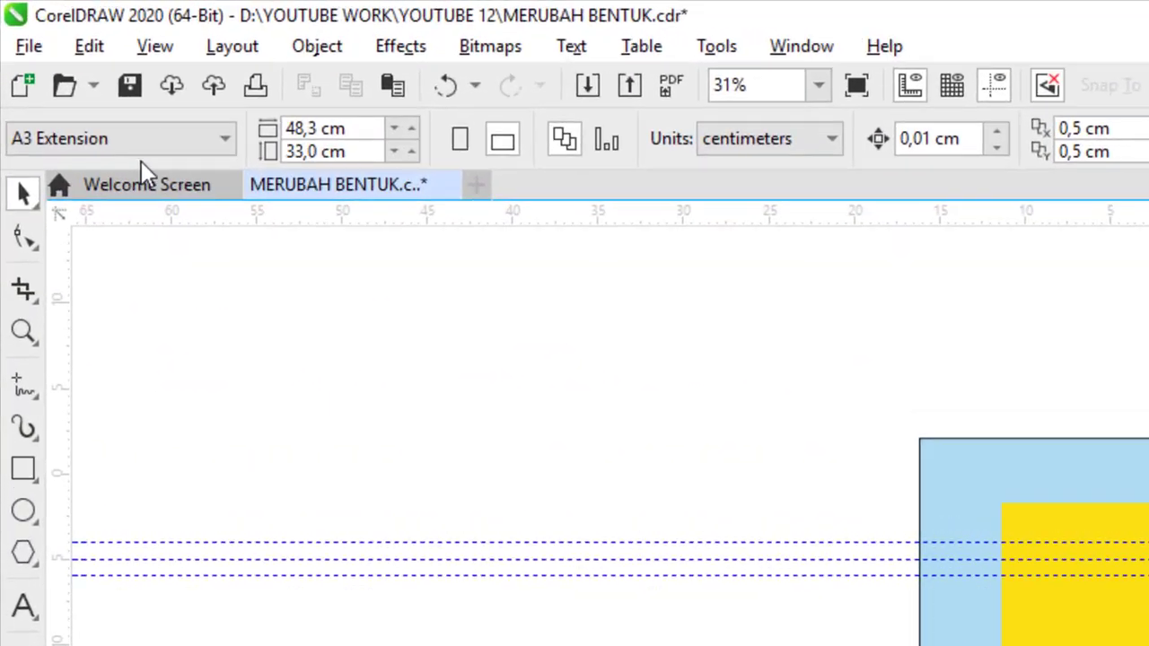
{"action": "left_click", "coordinate": [157, 49]}
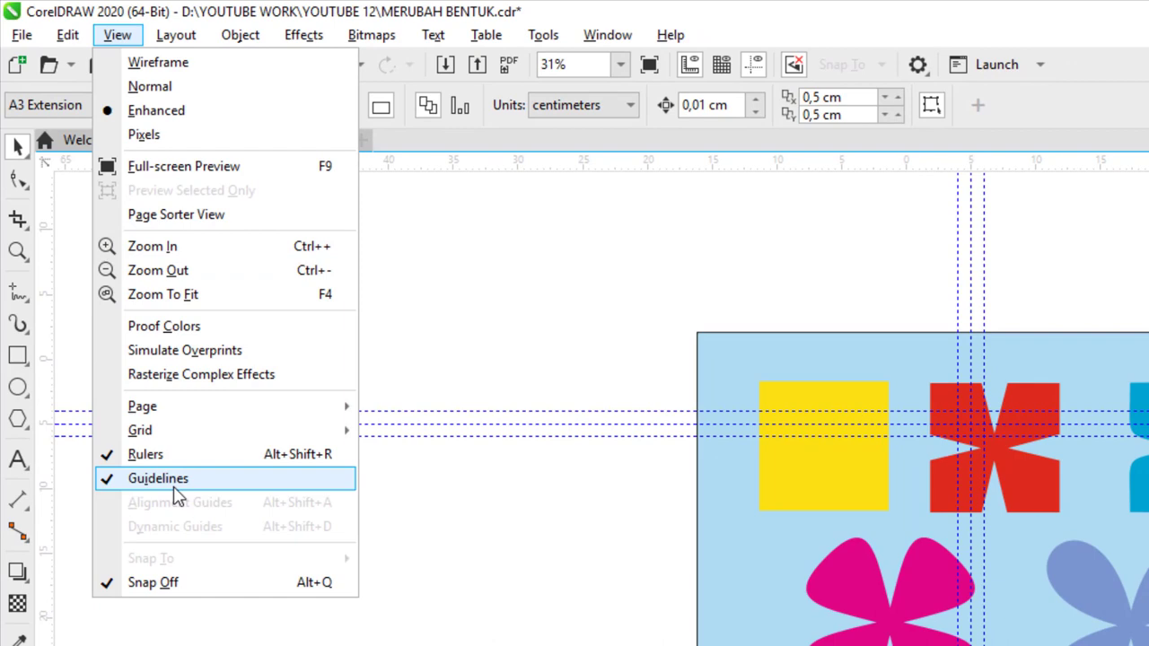
{"action": "left_click", "coordinate": [177, 496]}
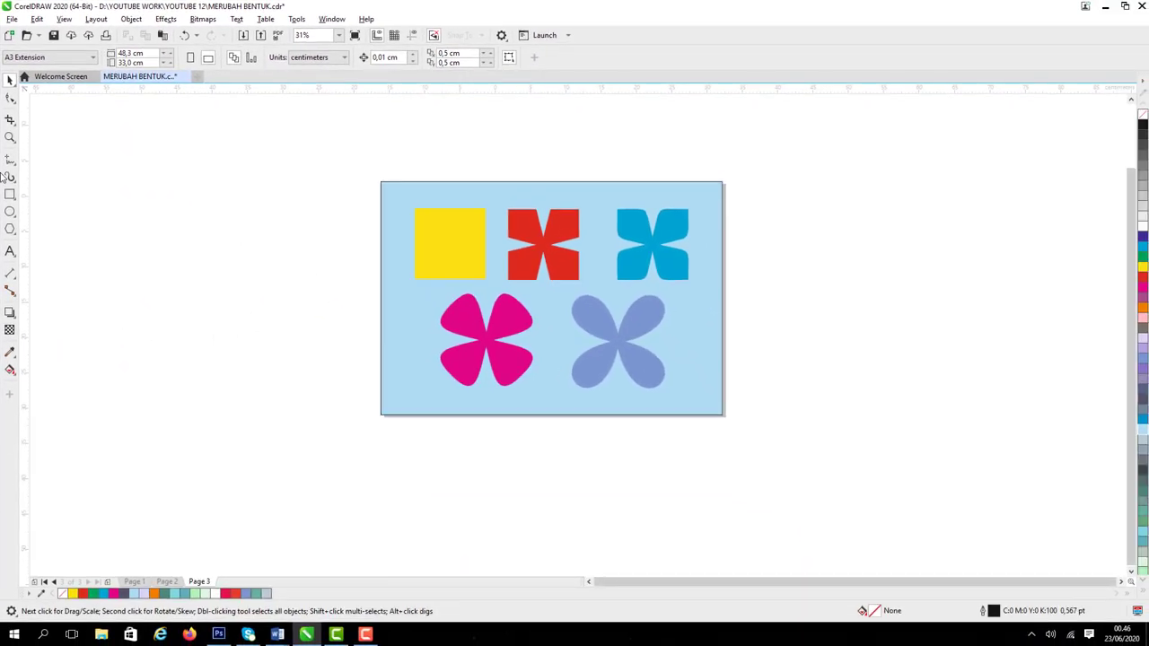
{"action": "left_click", "coordinate": [10, 137]}
{"action": "left_click_drag", "start_coordinate": [336, 156], "coordinate": [766, 429]}
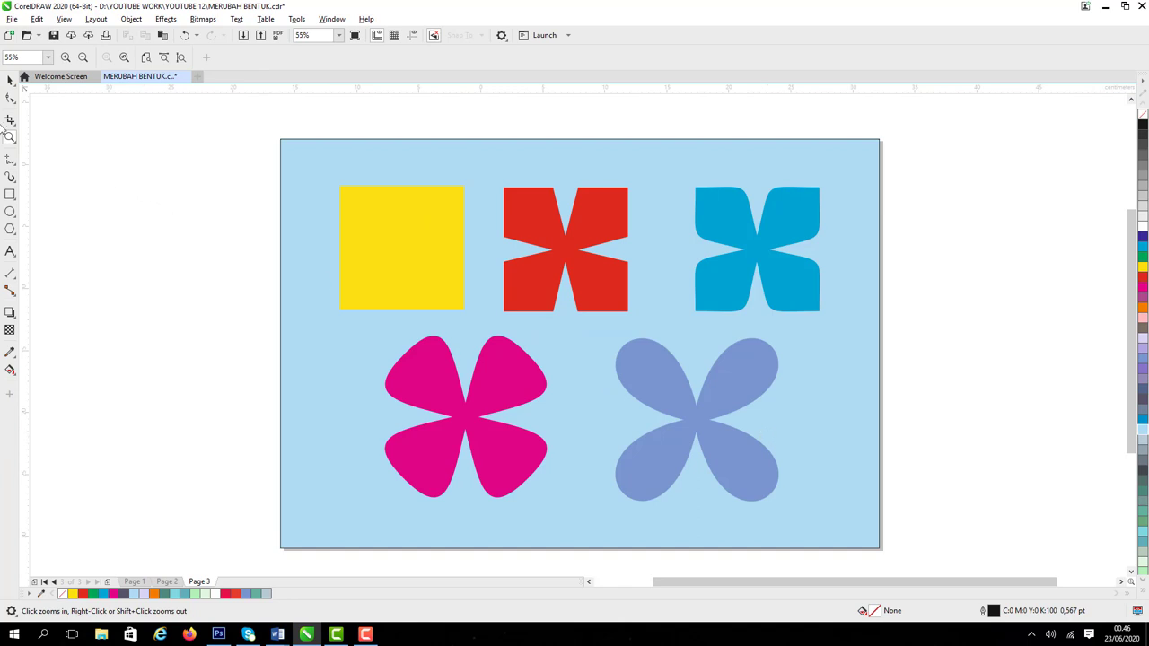